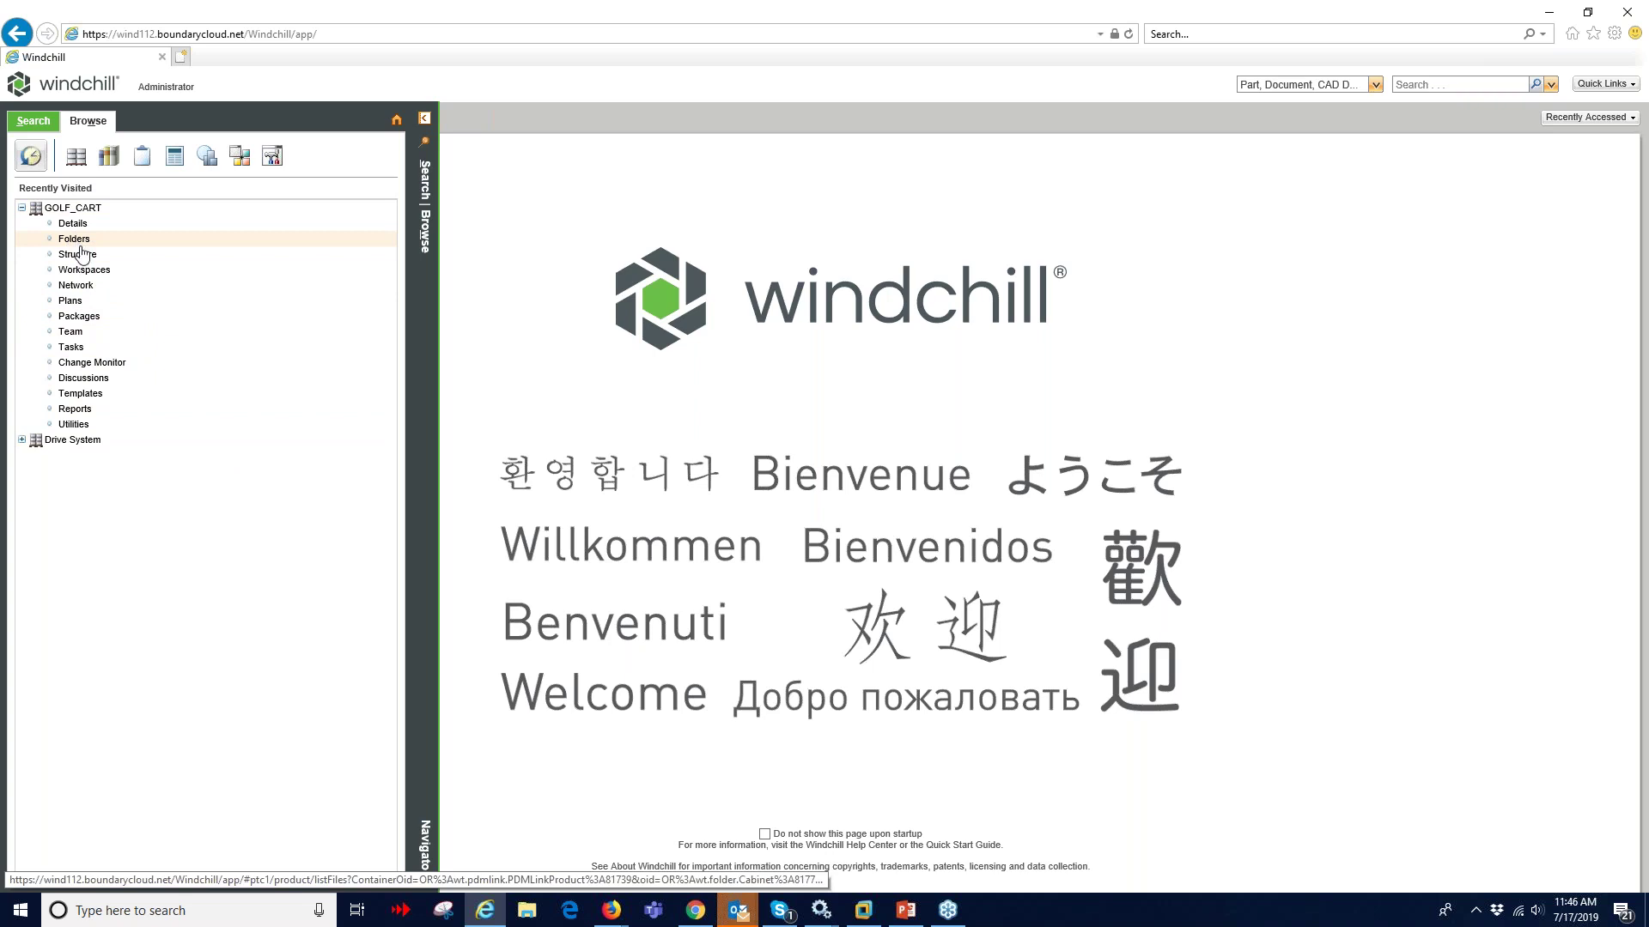
Open the GOLF_CART product structure, decline the add-on installation, and show the top part's attributes.
{"action": "left_click", "coordinate": [77, 255]}
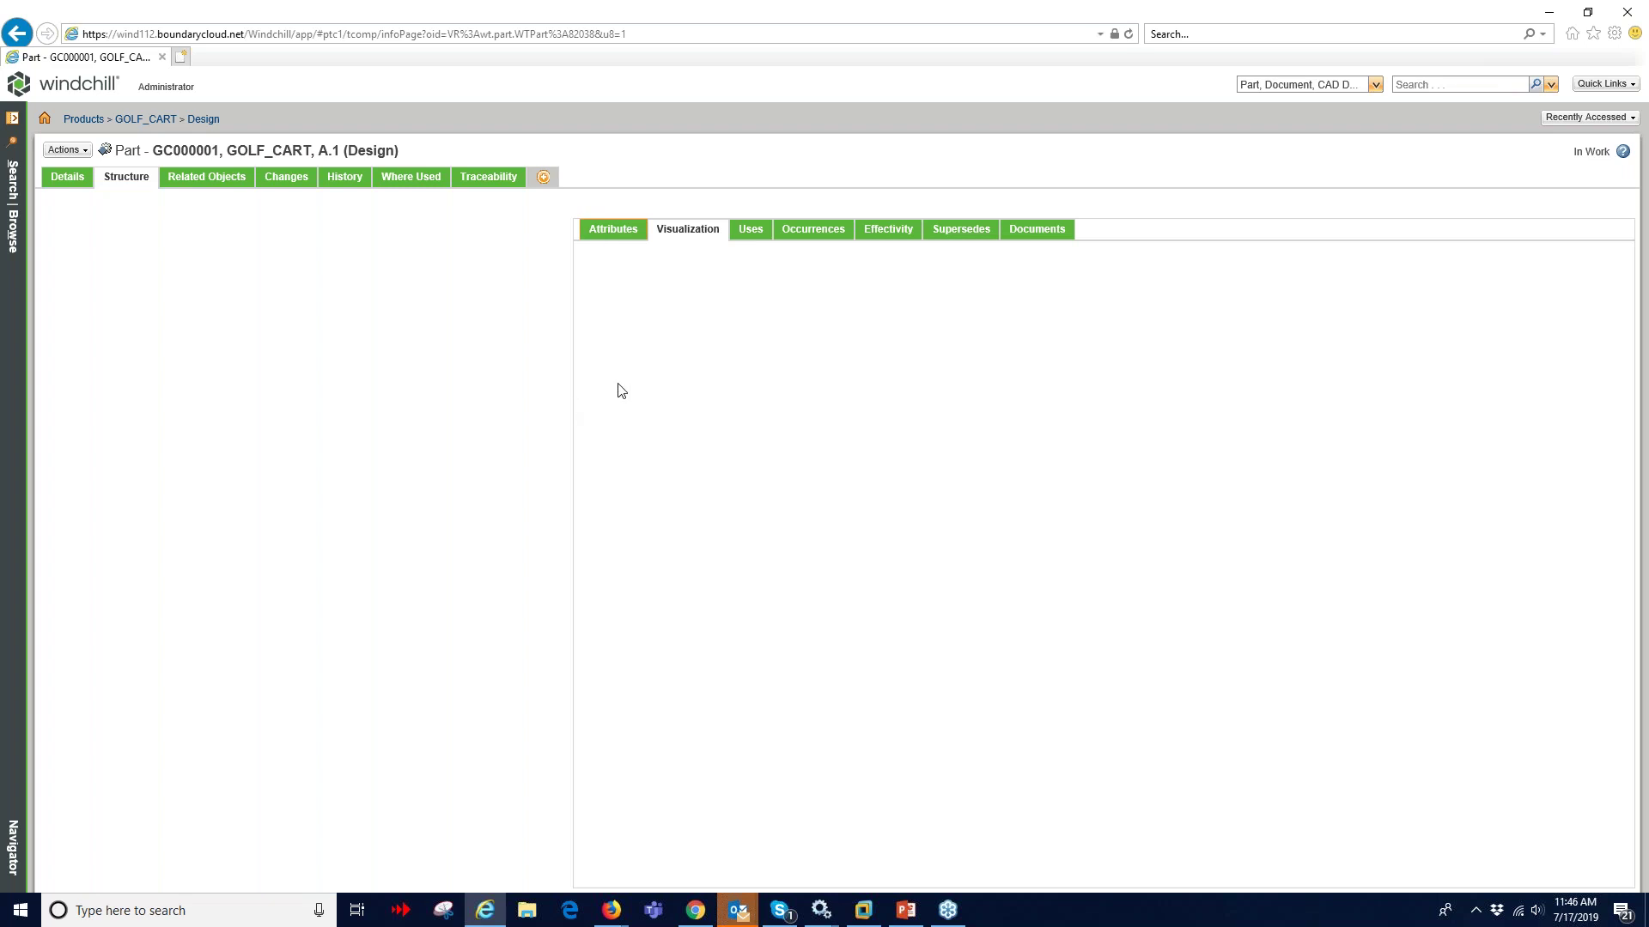
{"action": "left_click", "coordinate": [611, 234]}
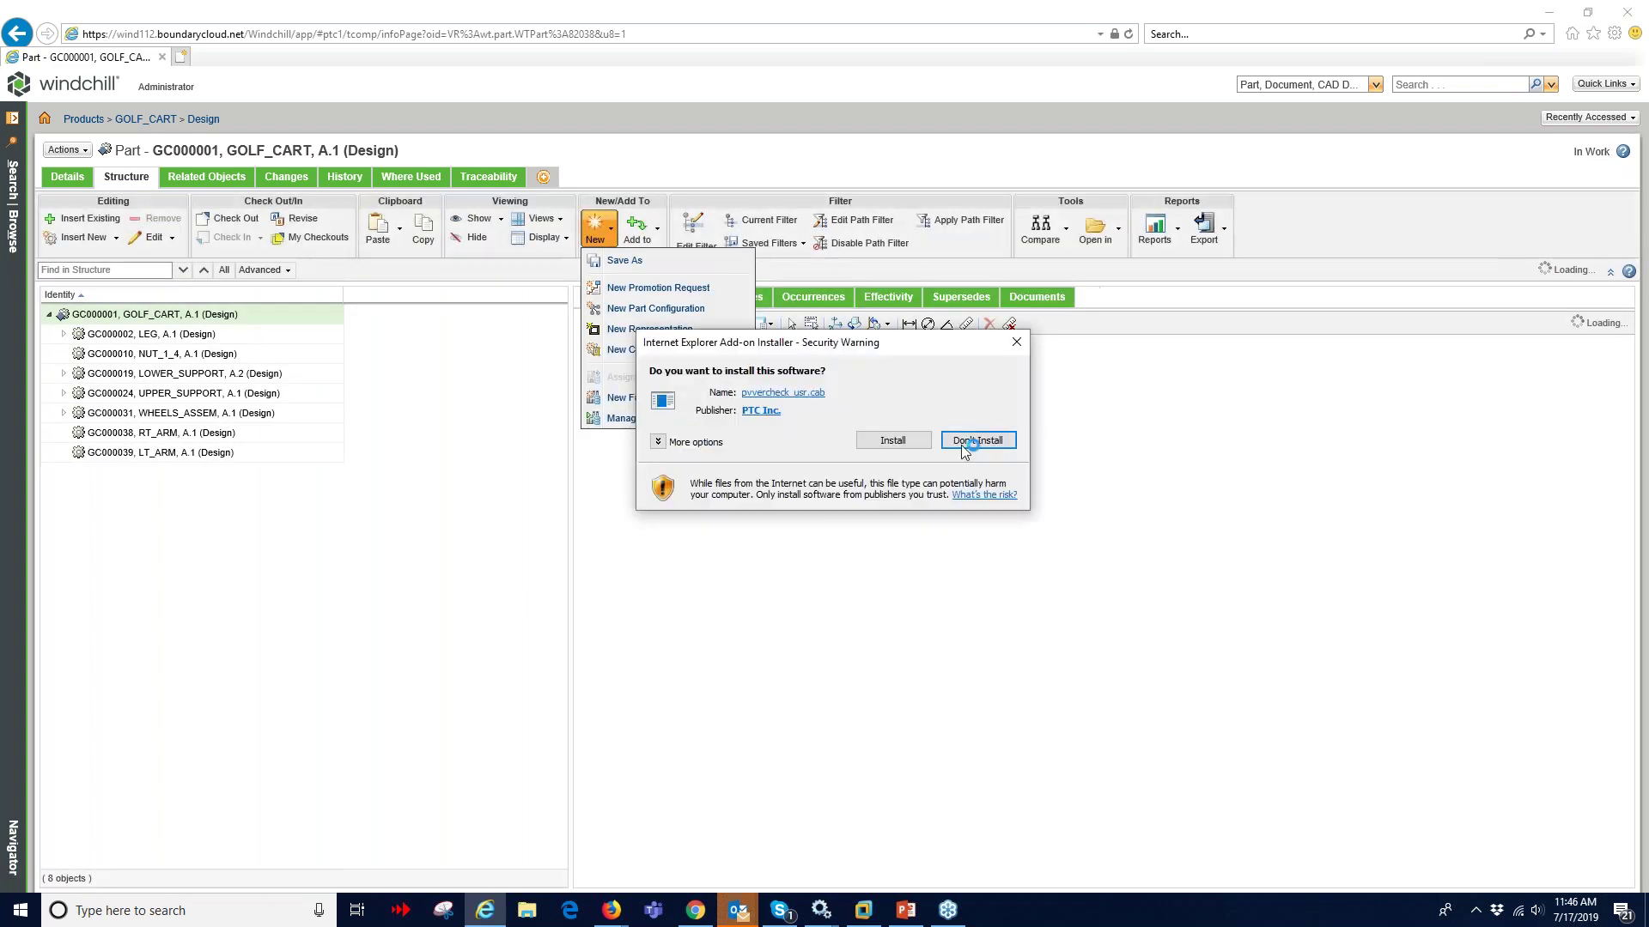
{"action": "left_click", "coordinate": [983, 446]}
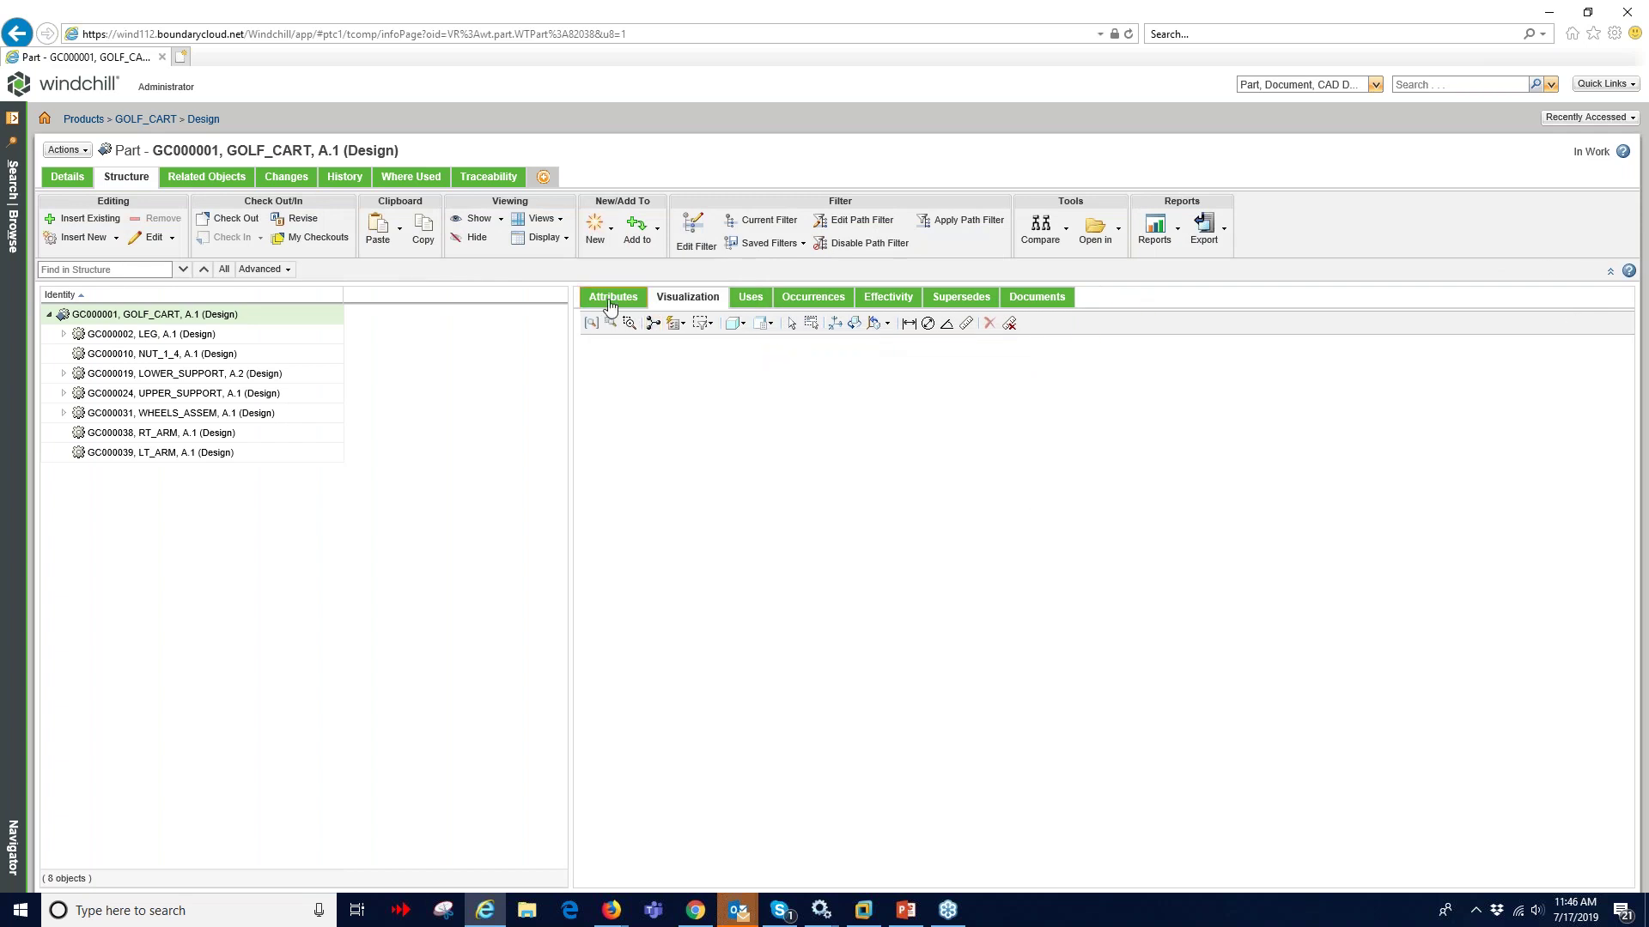
{"action": "left_click", "coordinate": [613, 297]}
Open the LOWER_SUPPORT part from the structure on its own page and show the list of parts it uses.
{"action": "double_click", "coordinate": [142, 376]}
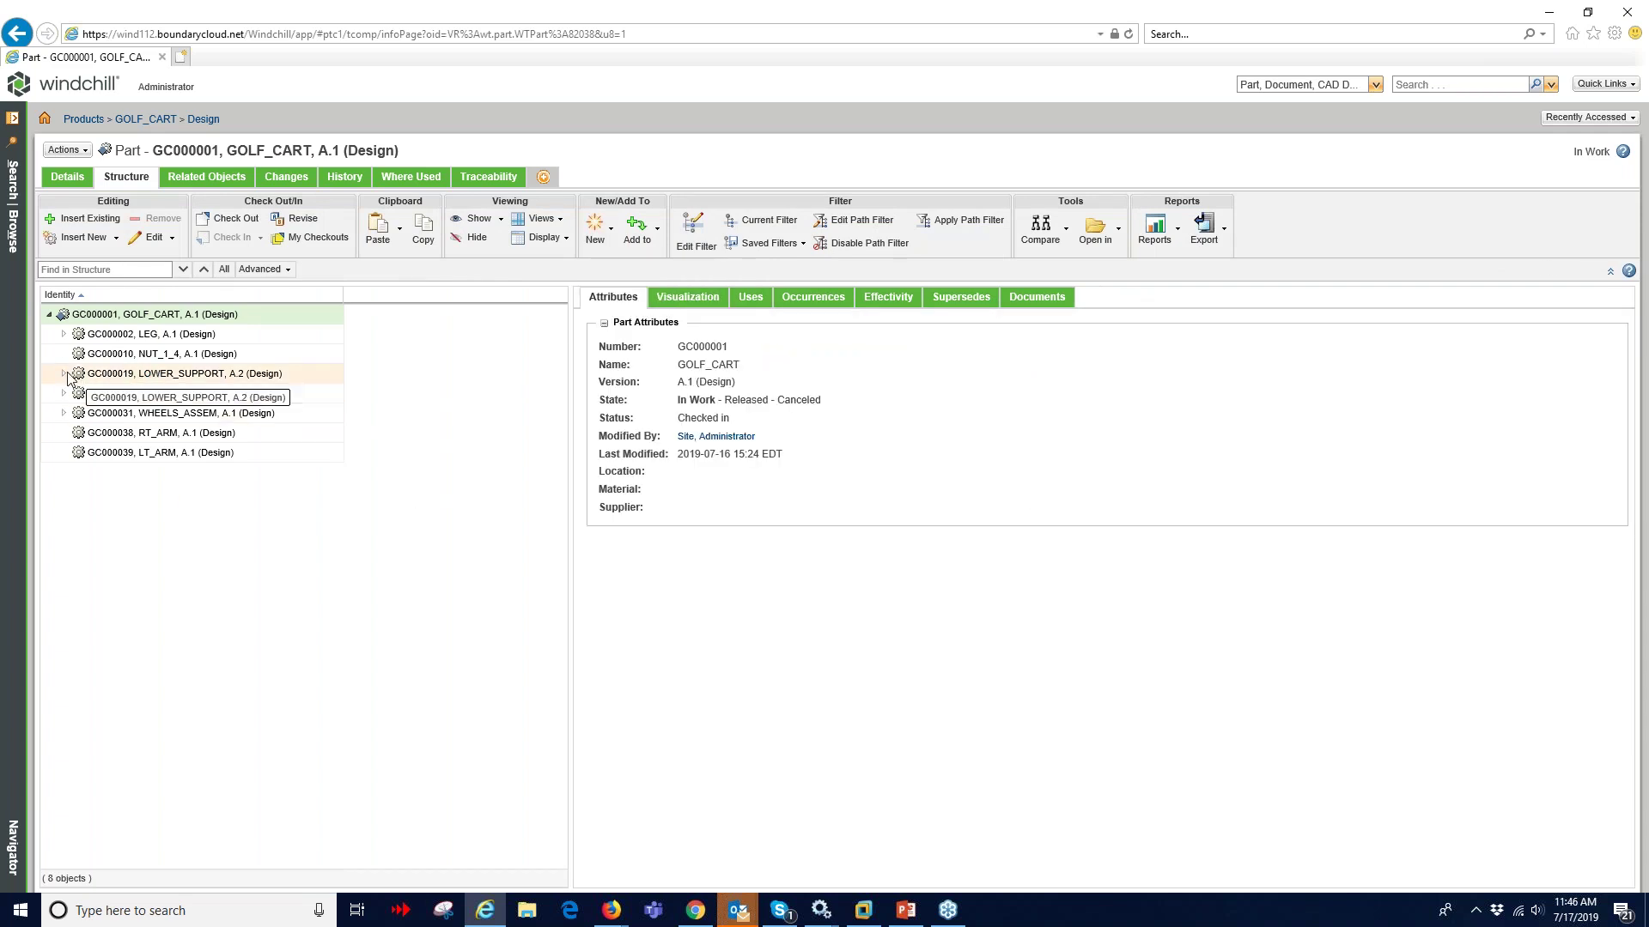
{"action": "left_click", "coordinate": [142, 375]}
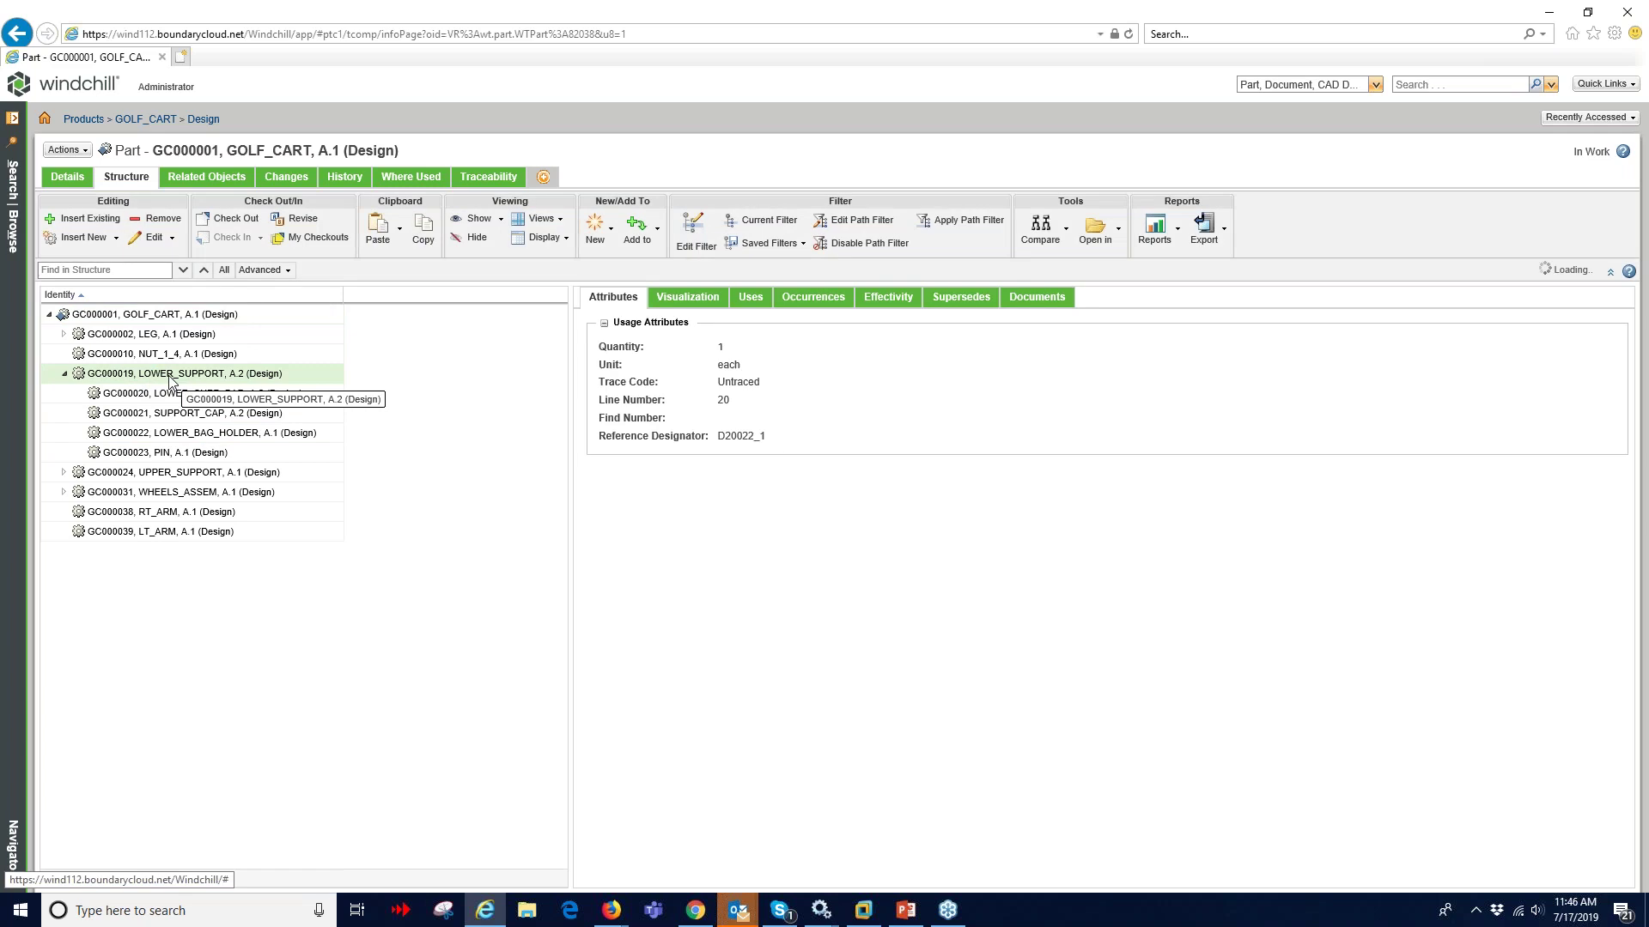
{"action": "right_click", "coordinate": [170, 376]}
{"action": "left_click", "coordinate": [189, 388]}
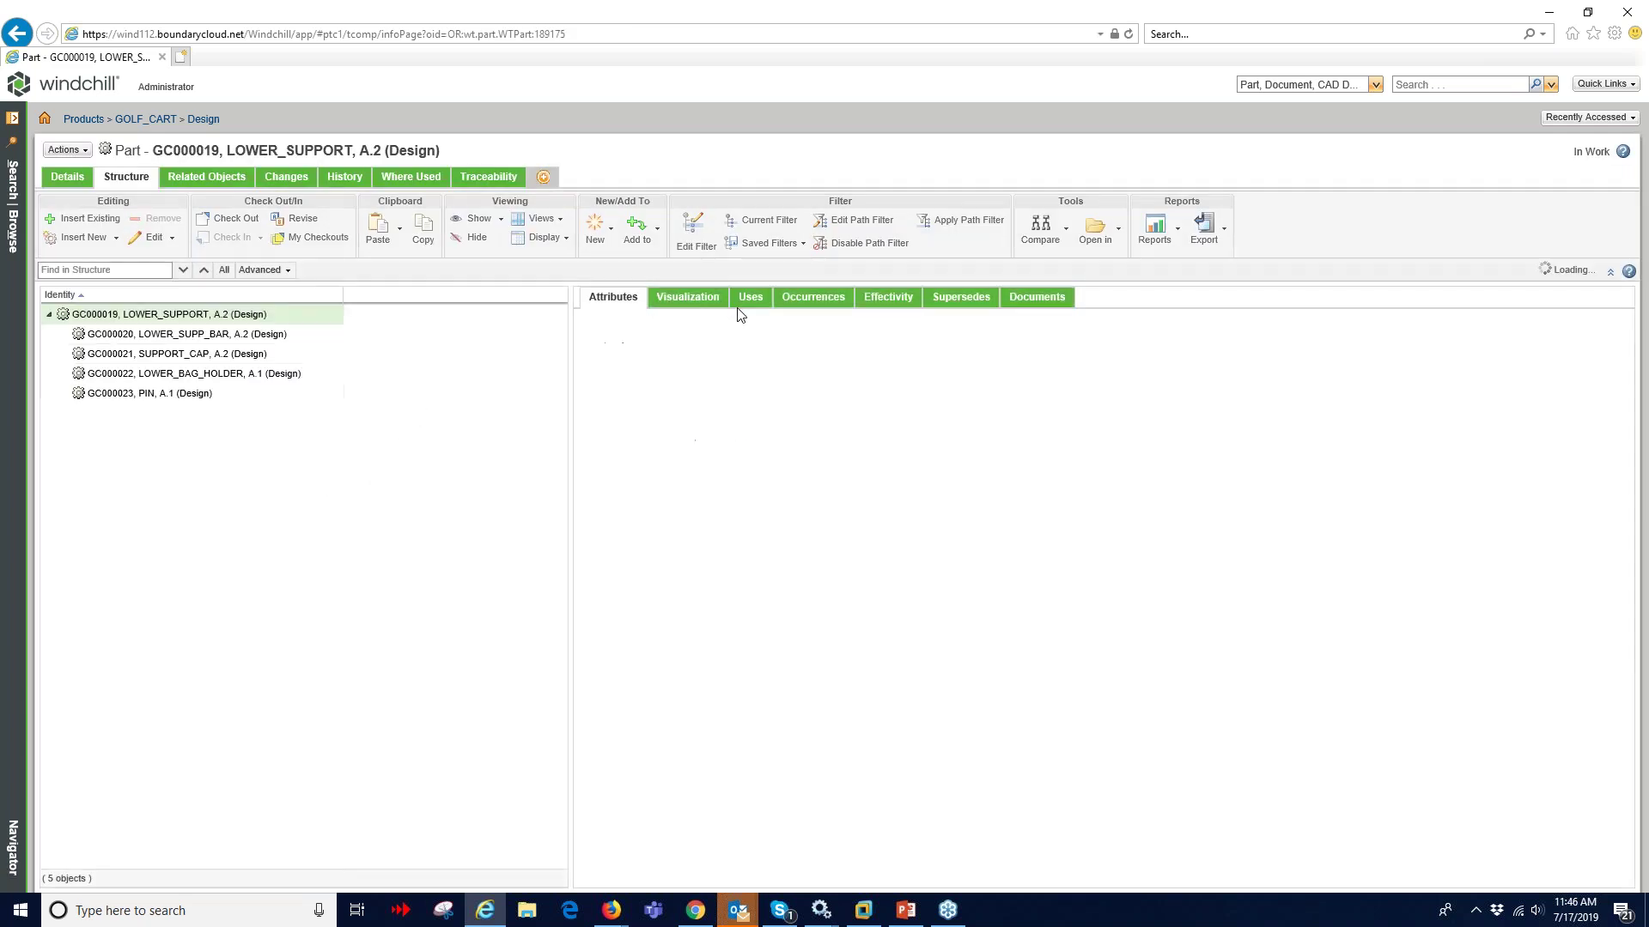
{"action": "left_click", "coordinate": [751, 297]}
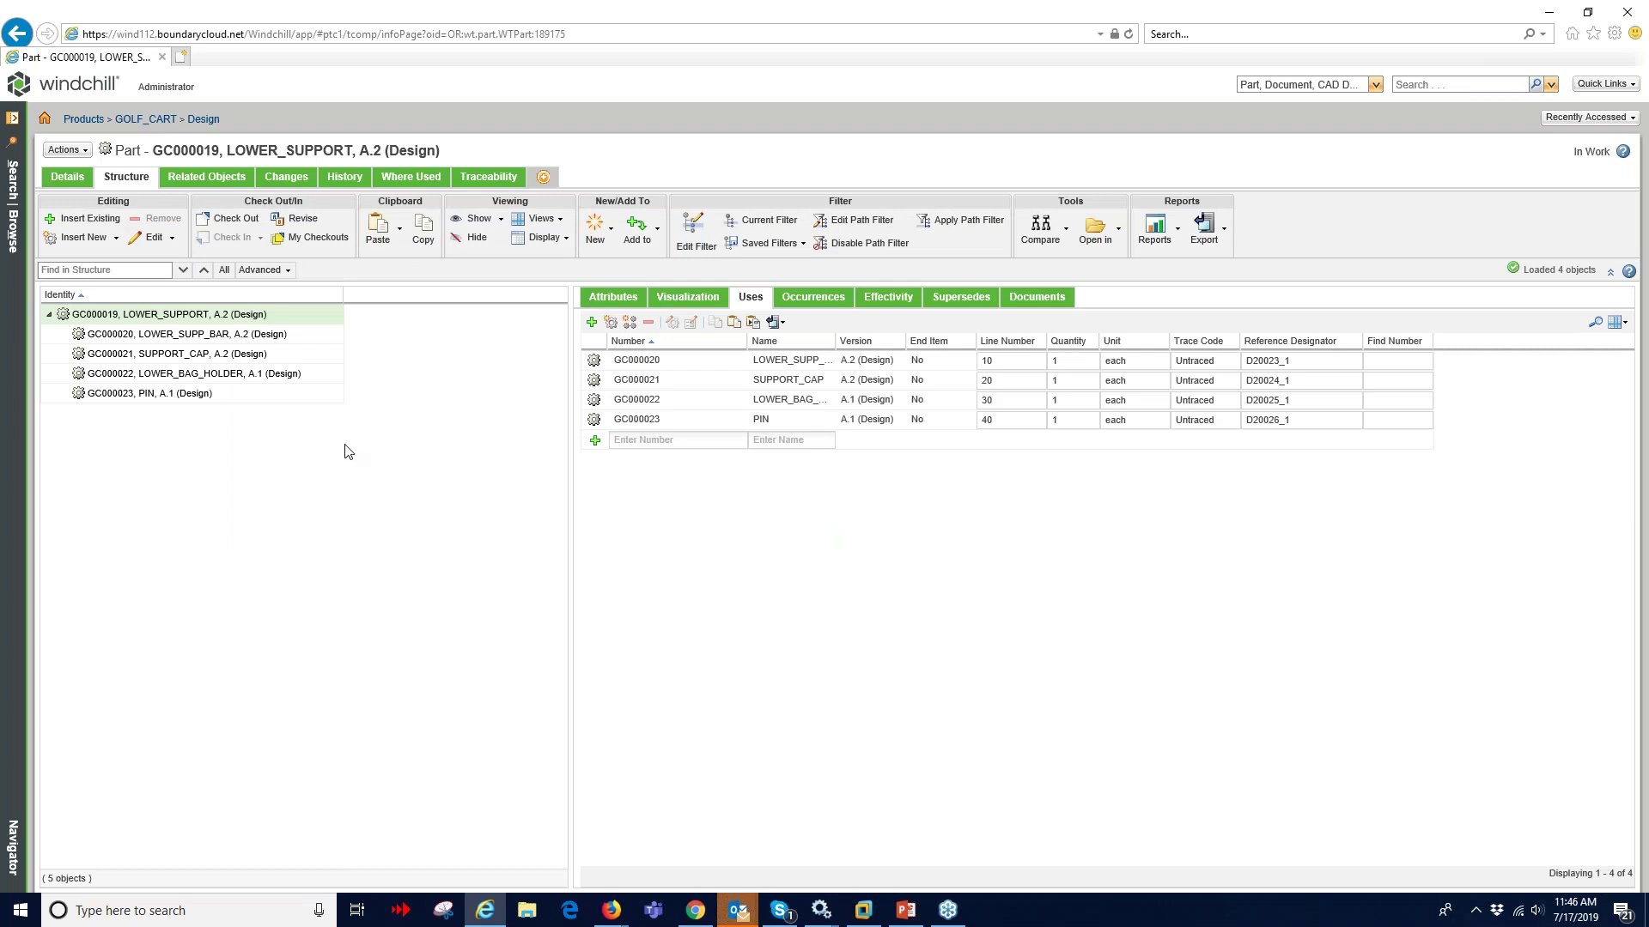
Select LOWER_SUPPORT with all its components and show their associated documents in the structure.
{"action": "left_click", "coordinate": [161, 395], "text": "shift"}
{"action": "left_click", "coordinate": [553, 247]}
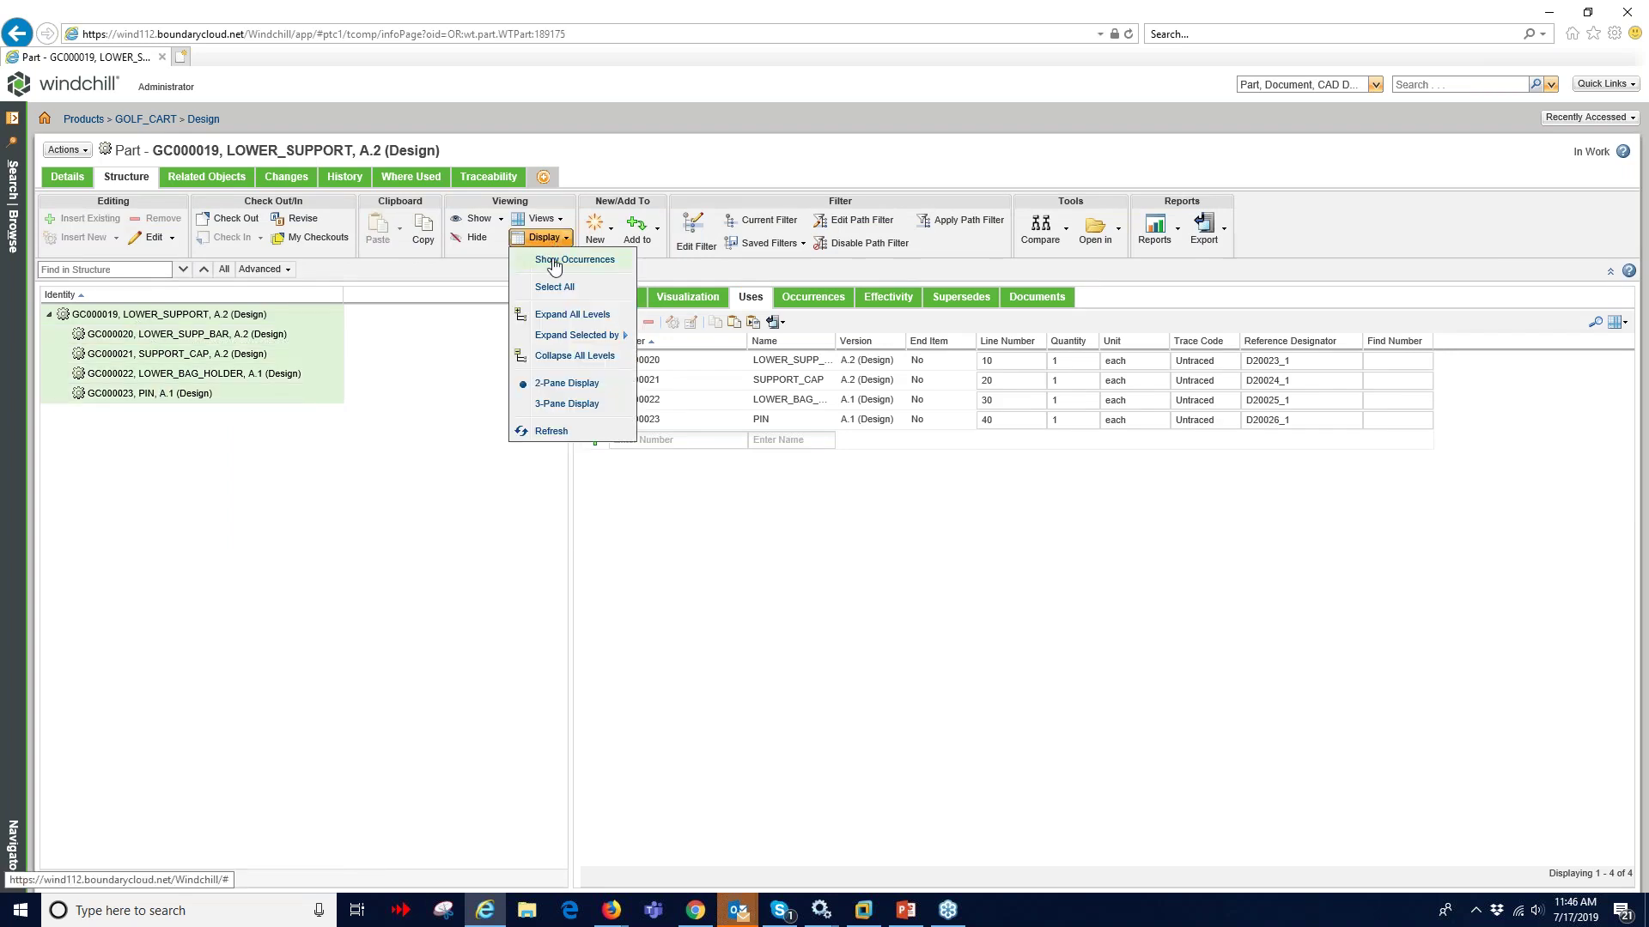
{"action": "left_click", "coordinate": [540, 219]}
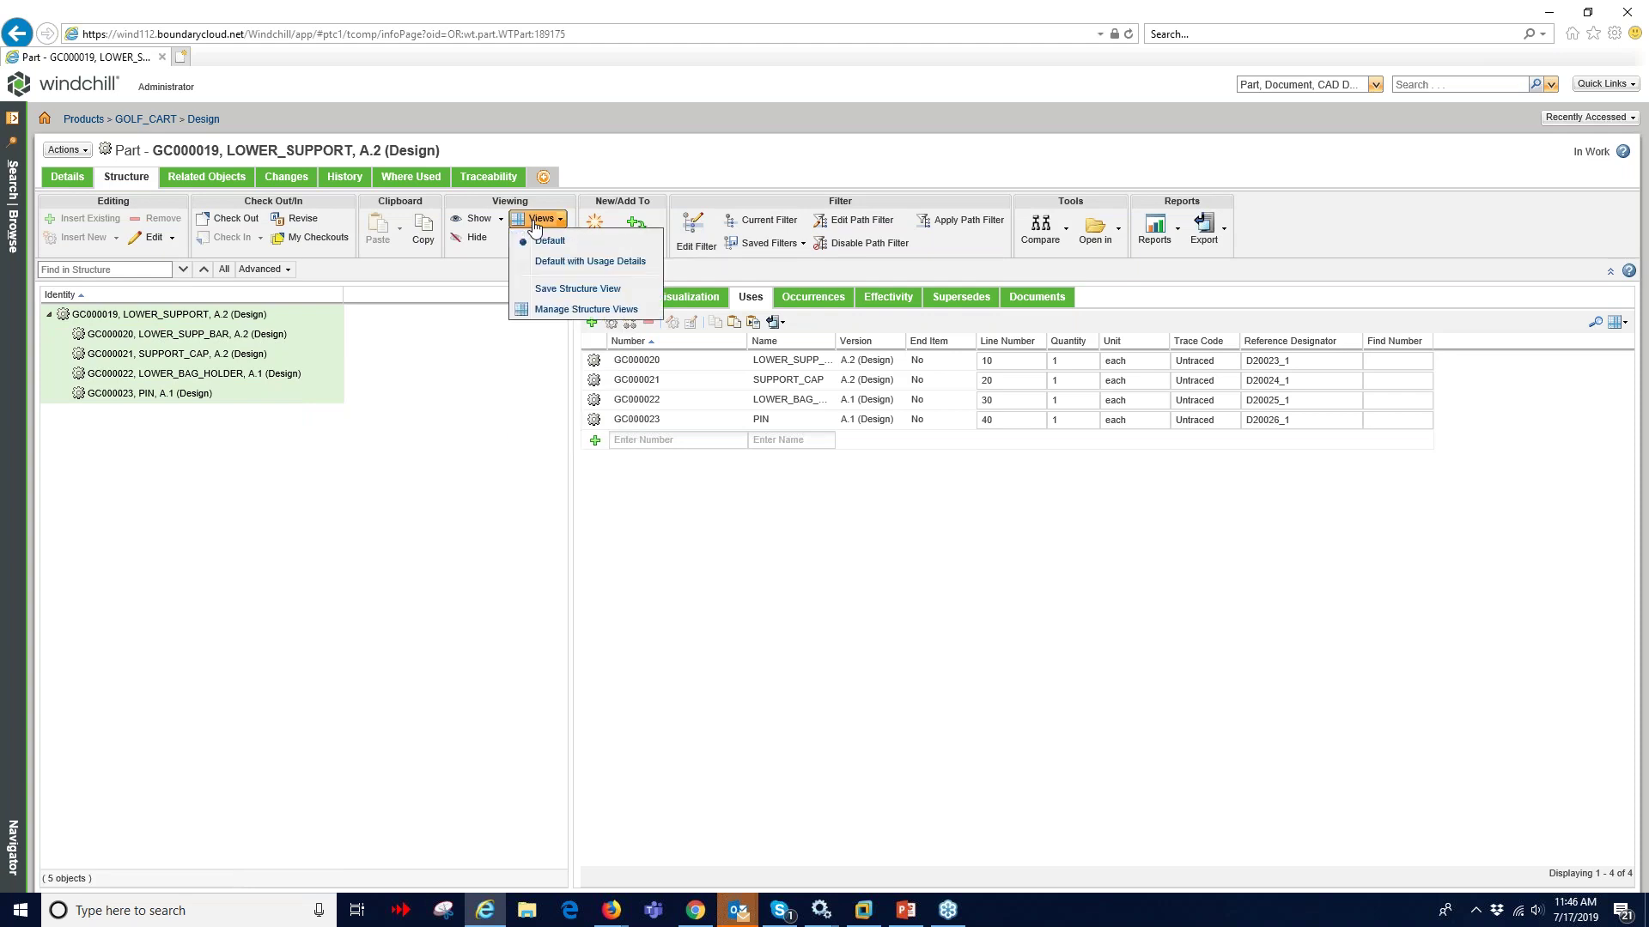
{"action": "left_click", "coordinate": [474, 323]}
{"action": "left_click", "coordinate": [476, 219]}
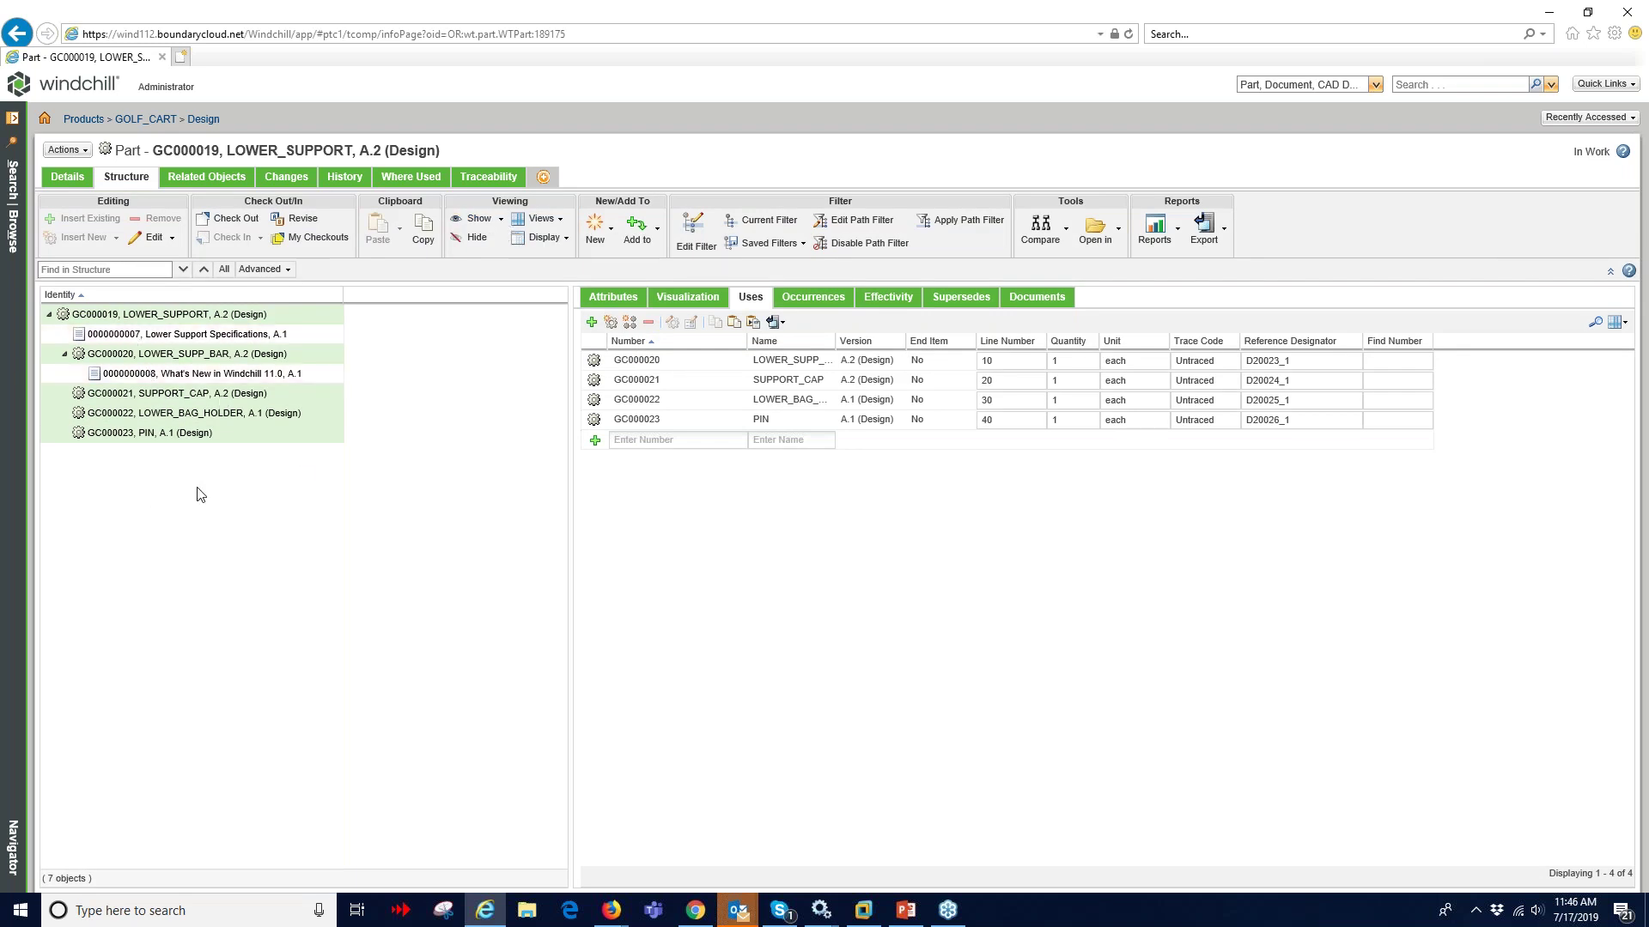
Start a Save As for the LOWER_SUPPORT part.
{"action": "left_click", "coordinate": [176, 314]}
{"action": "left_click", "coordinate": [67, 149]}
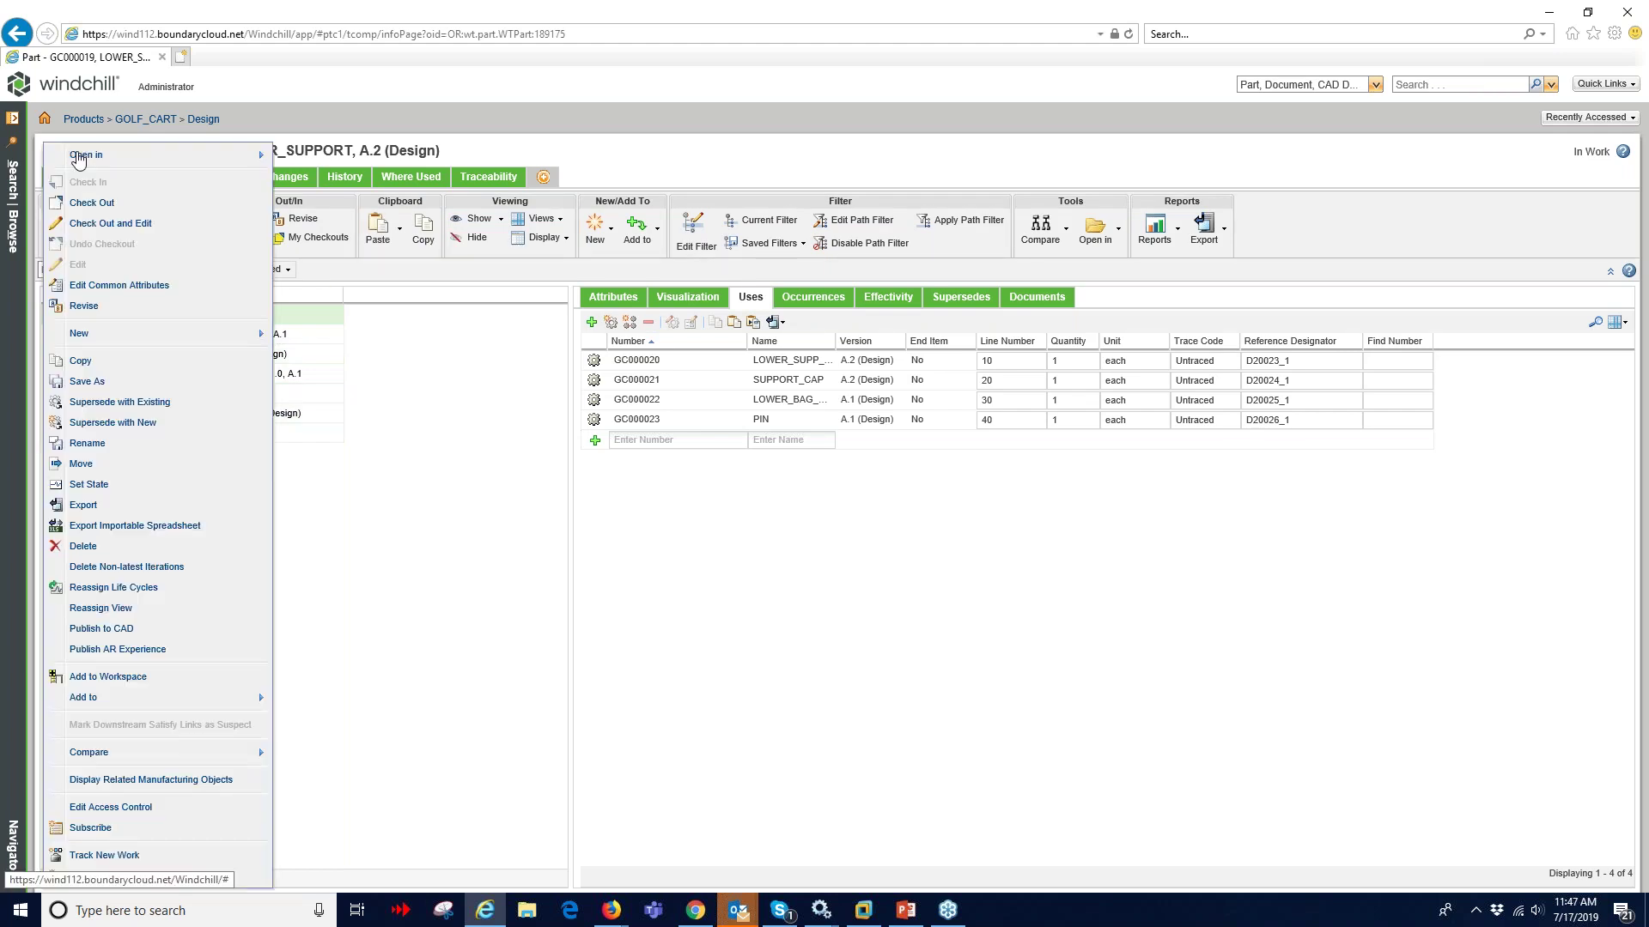
{"action": "left_click", "coordinate": [82, 381]}
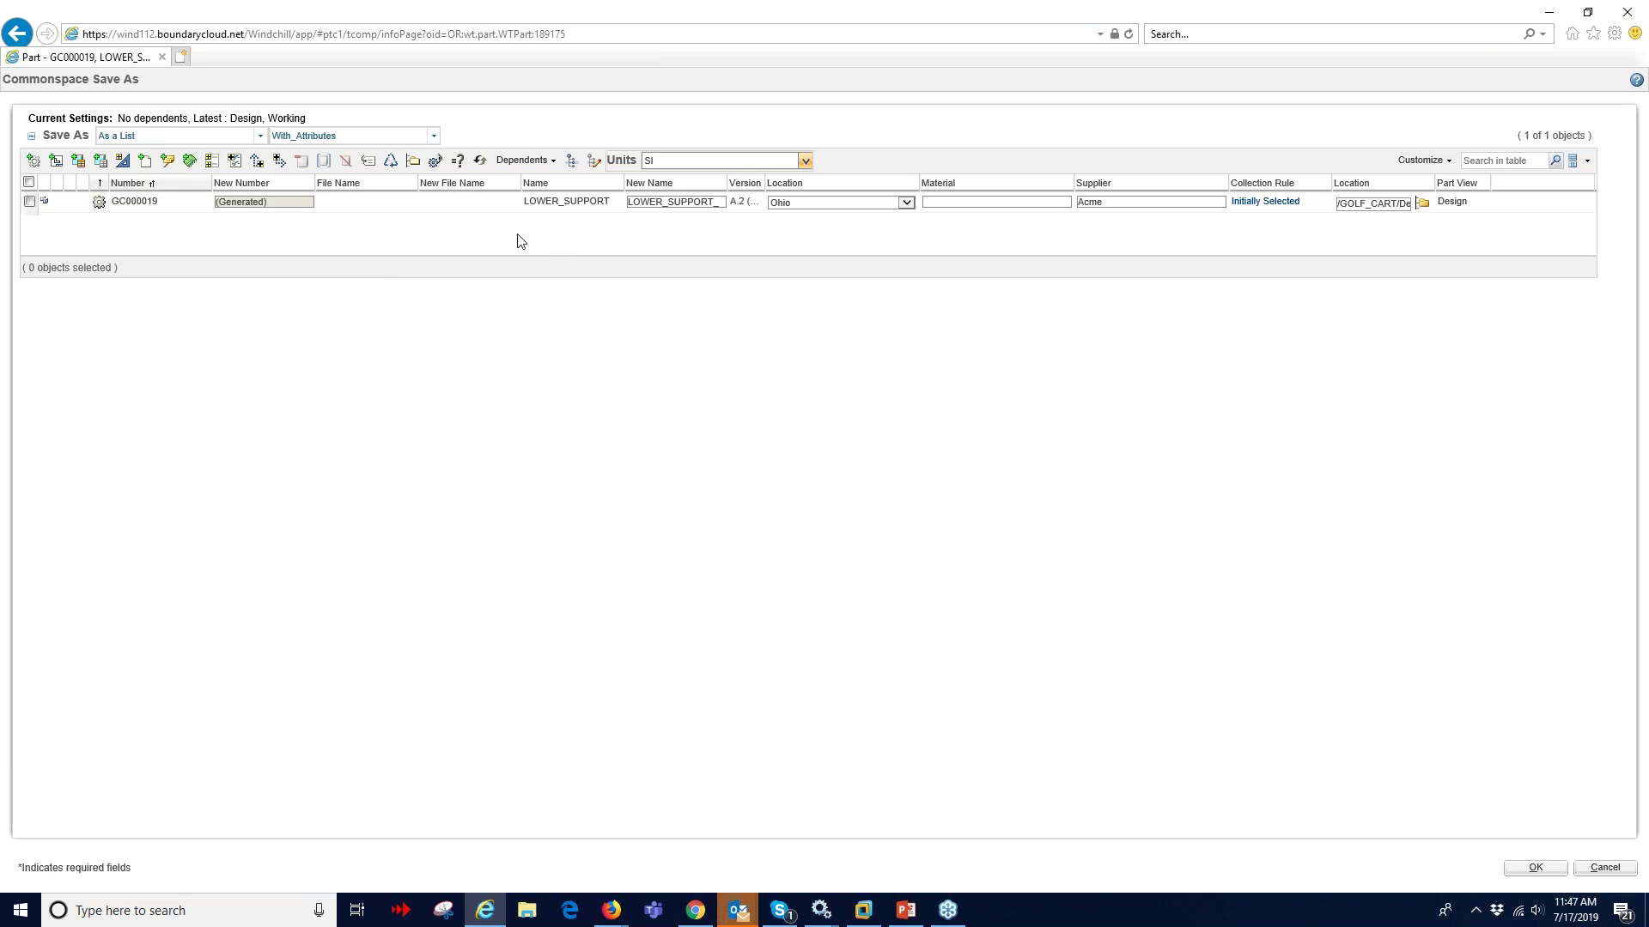
Collect all dependents of LOWER_SUPPORT for the Save As and add the associated documents of all collected parts.
{"action": "left_click", "coordinate": [529, 164]}
{"action": "left_click", "coordinate": [523, 183]}
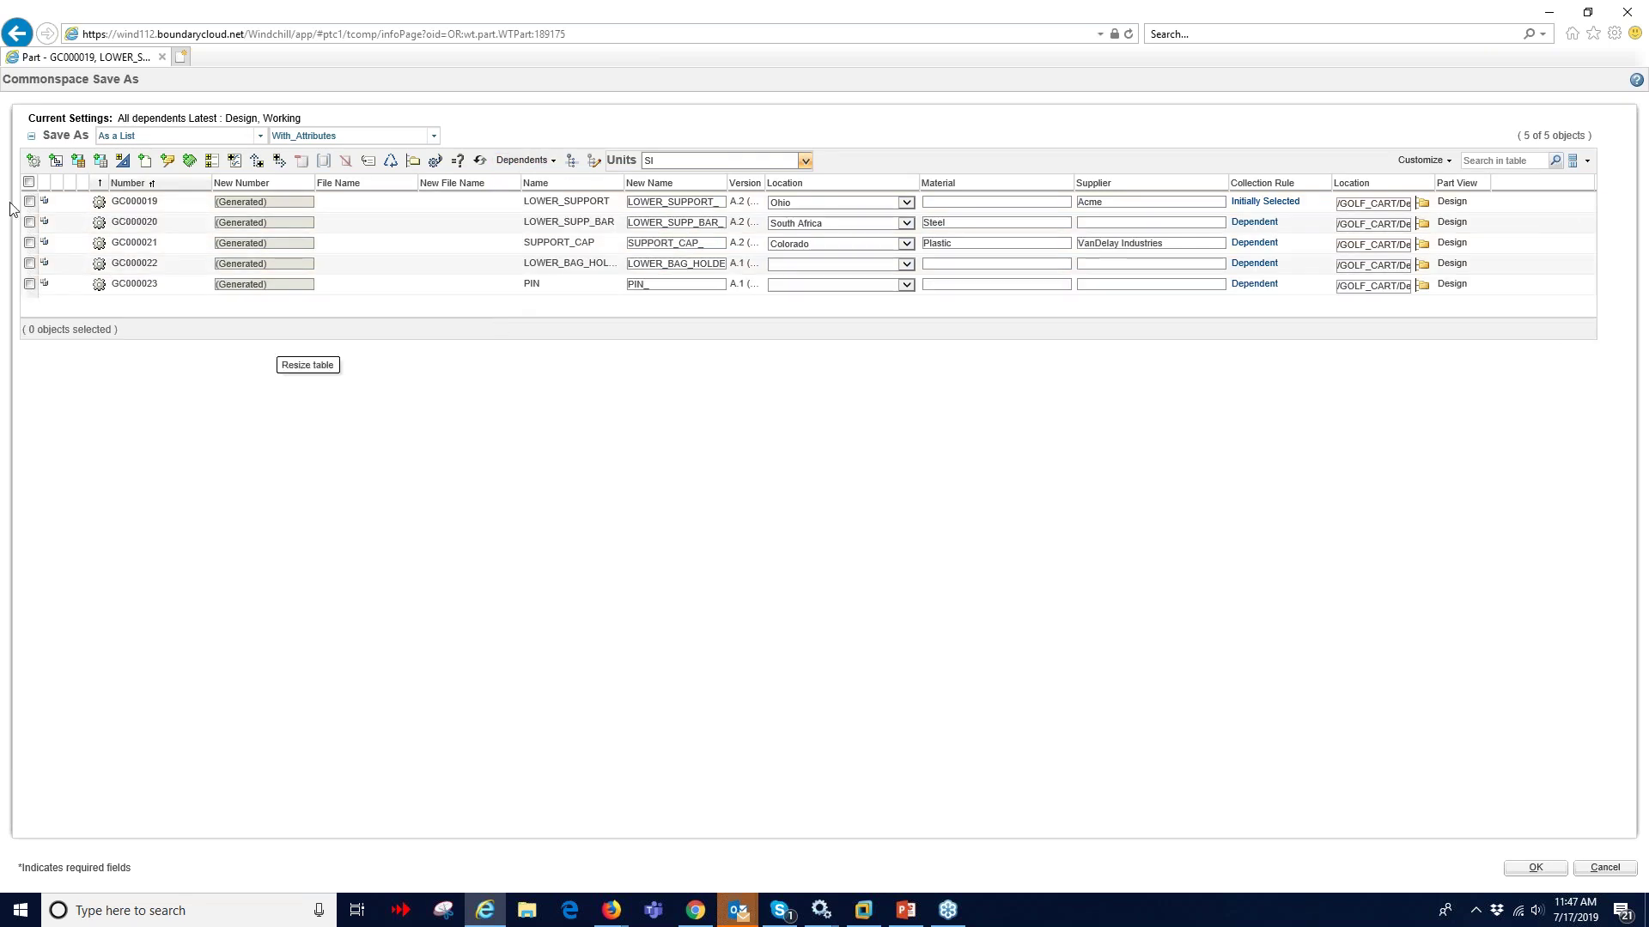
{"action": "left_click", "coordinate": [28, 183]}
{"action": "left_click", "coordinate": [145, 160]}
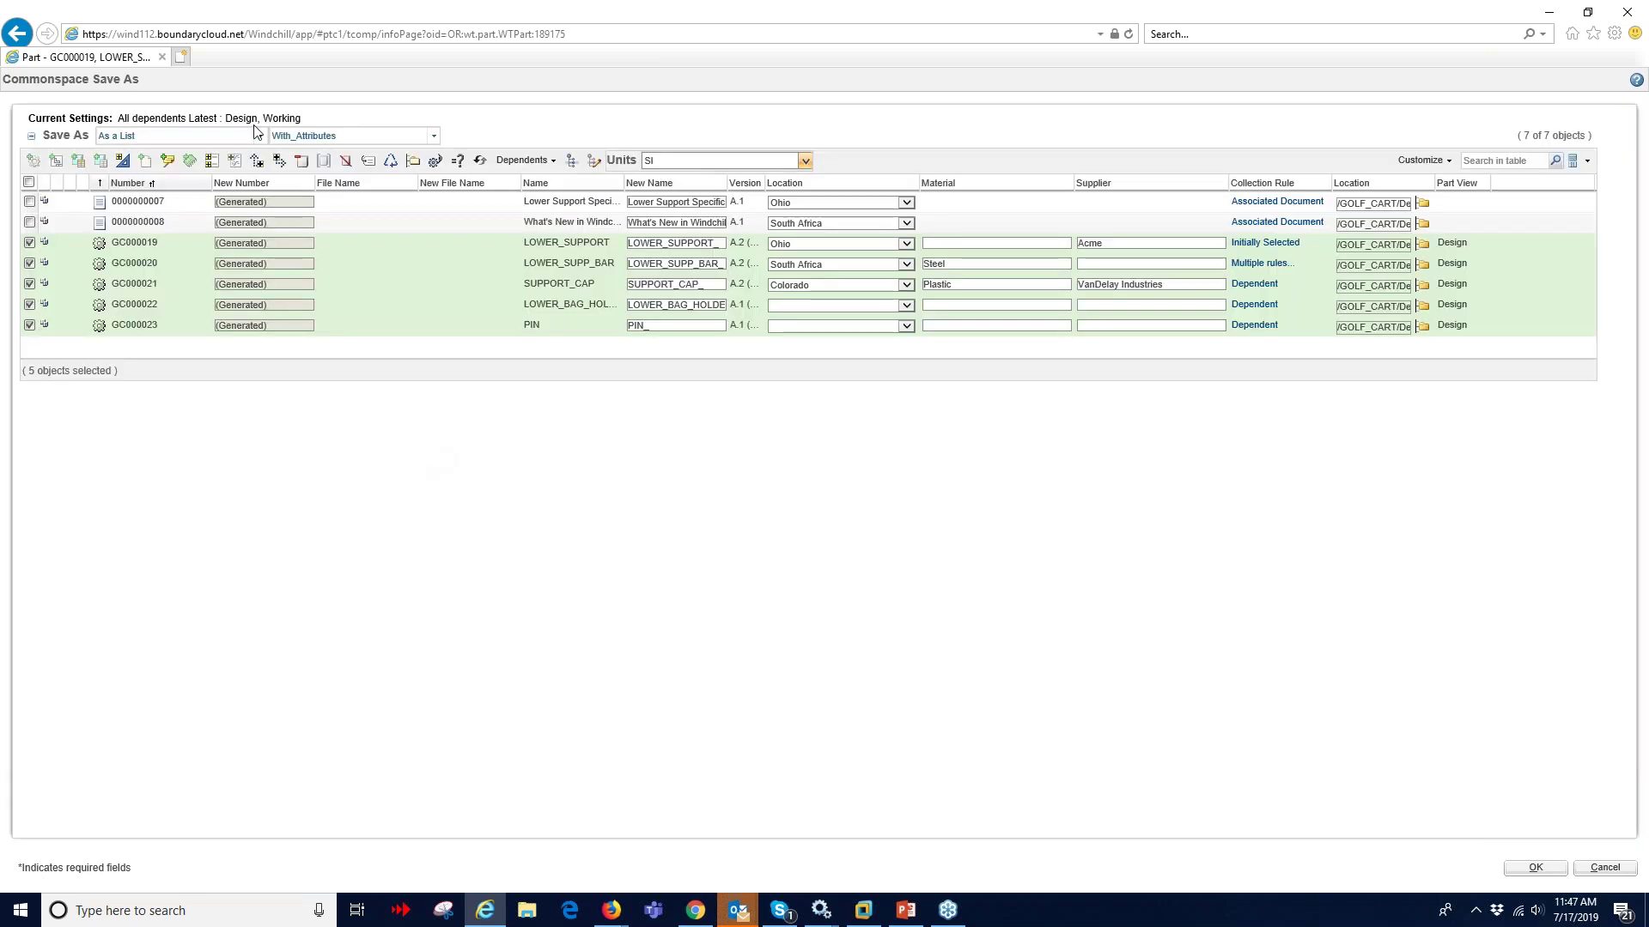
Display the collected objects as a structure with associated objects in the With_Attributes view, and widen the first Location column.
{"action": "left_click", "coordinate": [259, 136]}
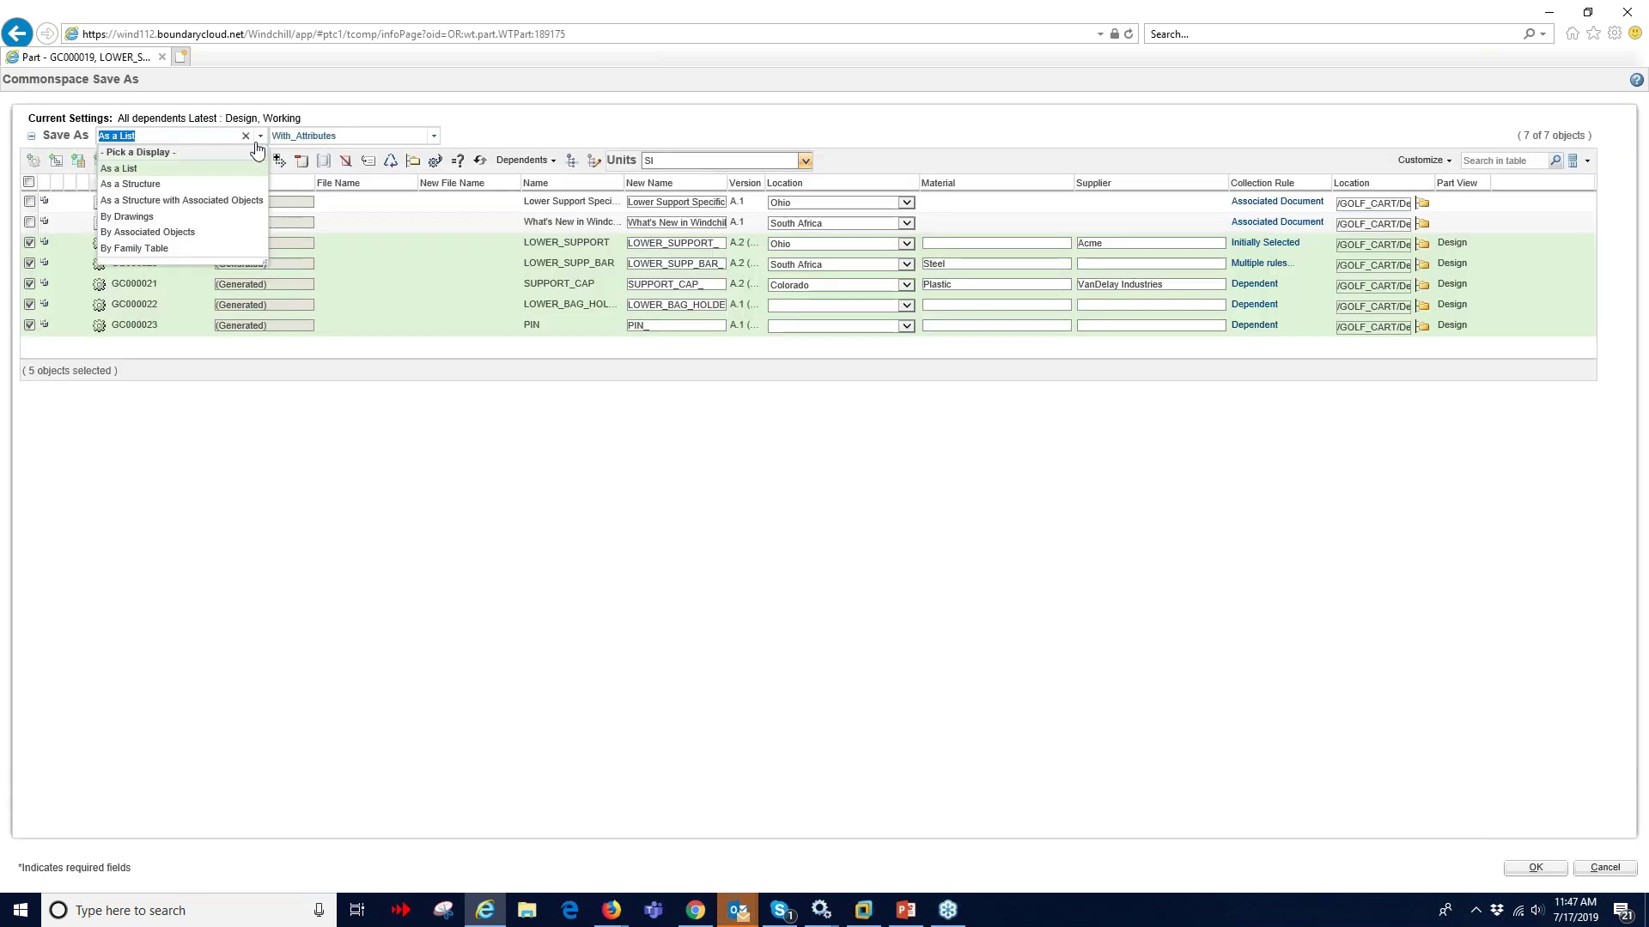
{"action": "left_click", "coordinate": [189, 185]}
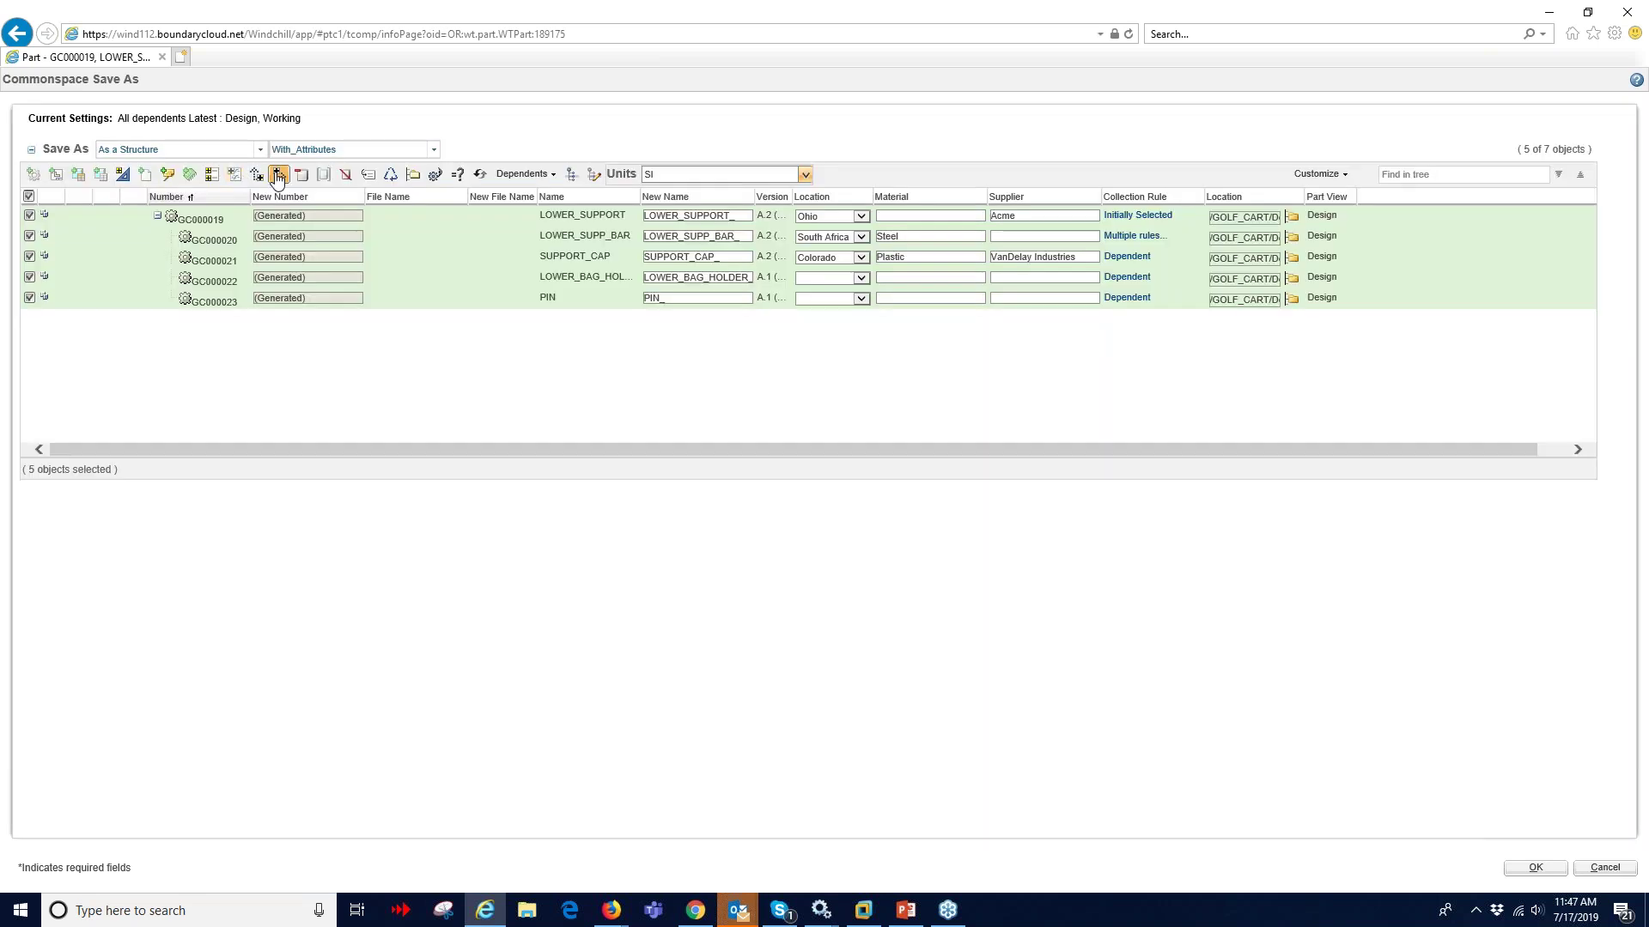
{"action": "left_click", "coordinate": [259, 149]}
{"action": "left_click", "coordinate": [233, 214]}
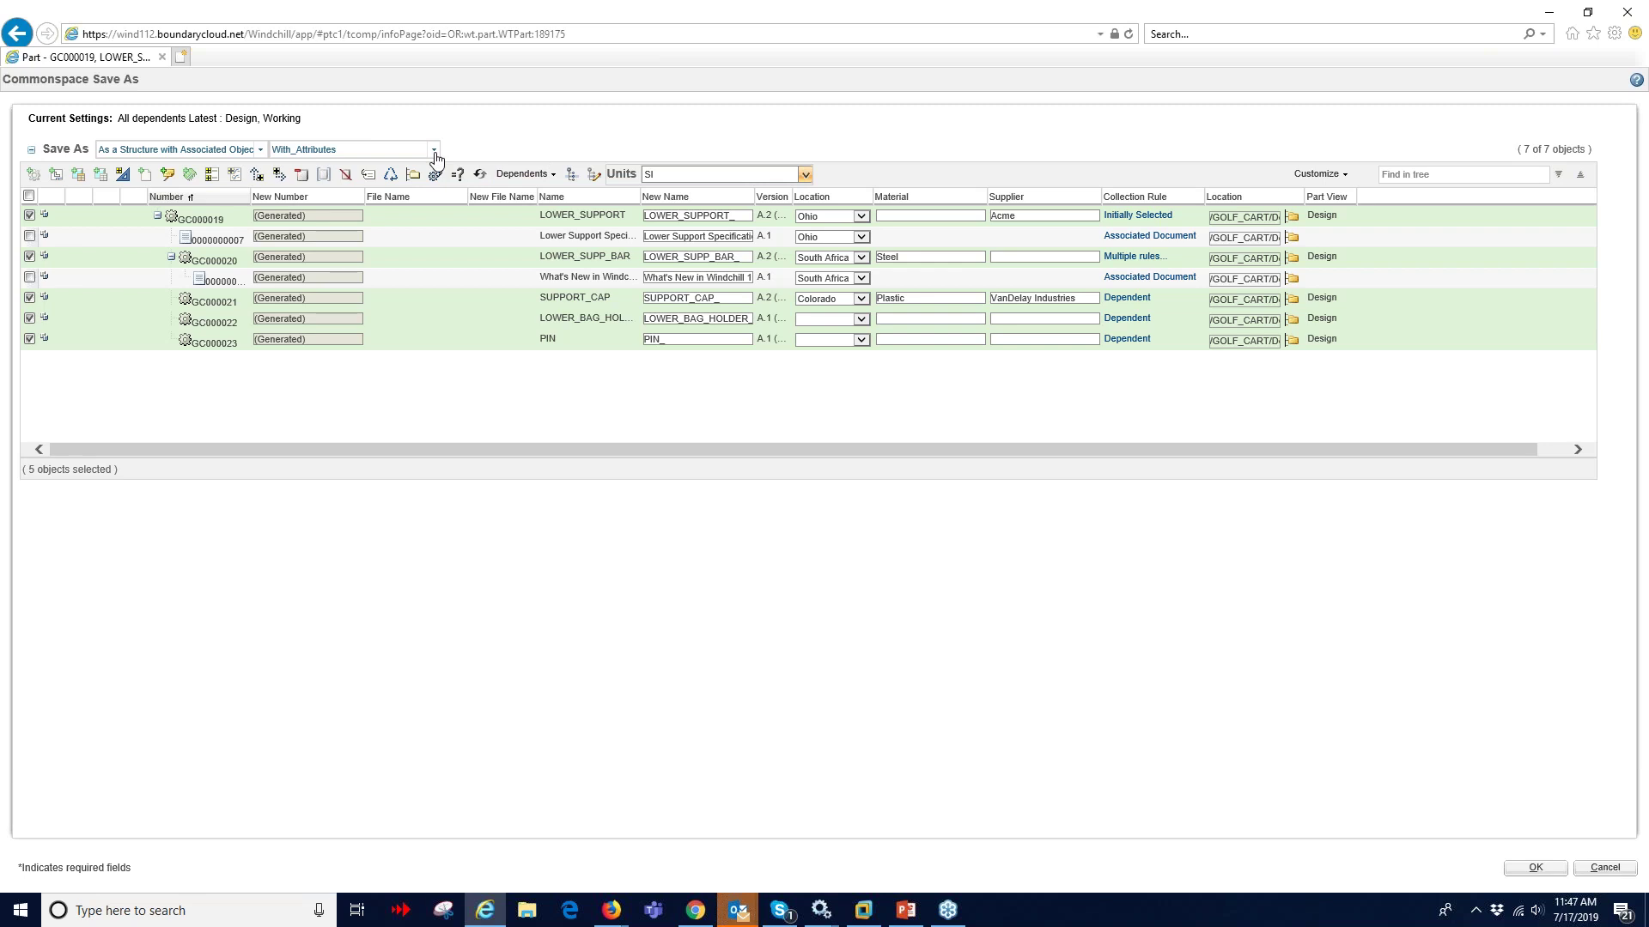
{"action": "left_click", "coordinate": [433, 151]}
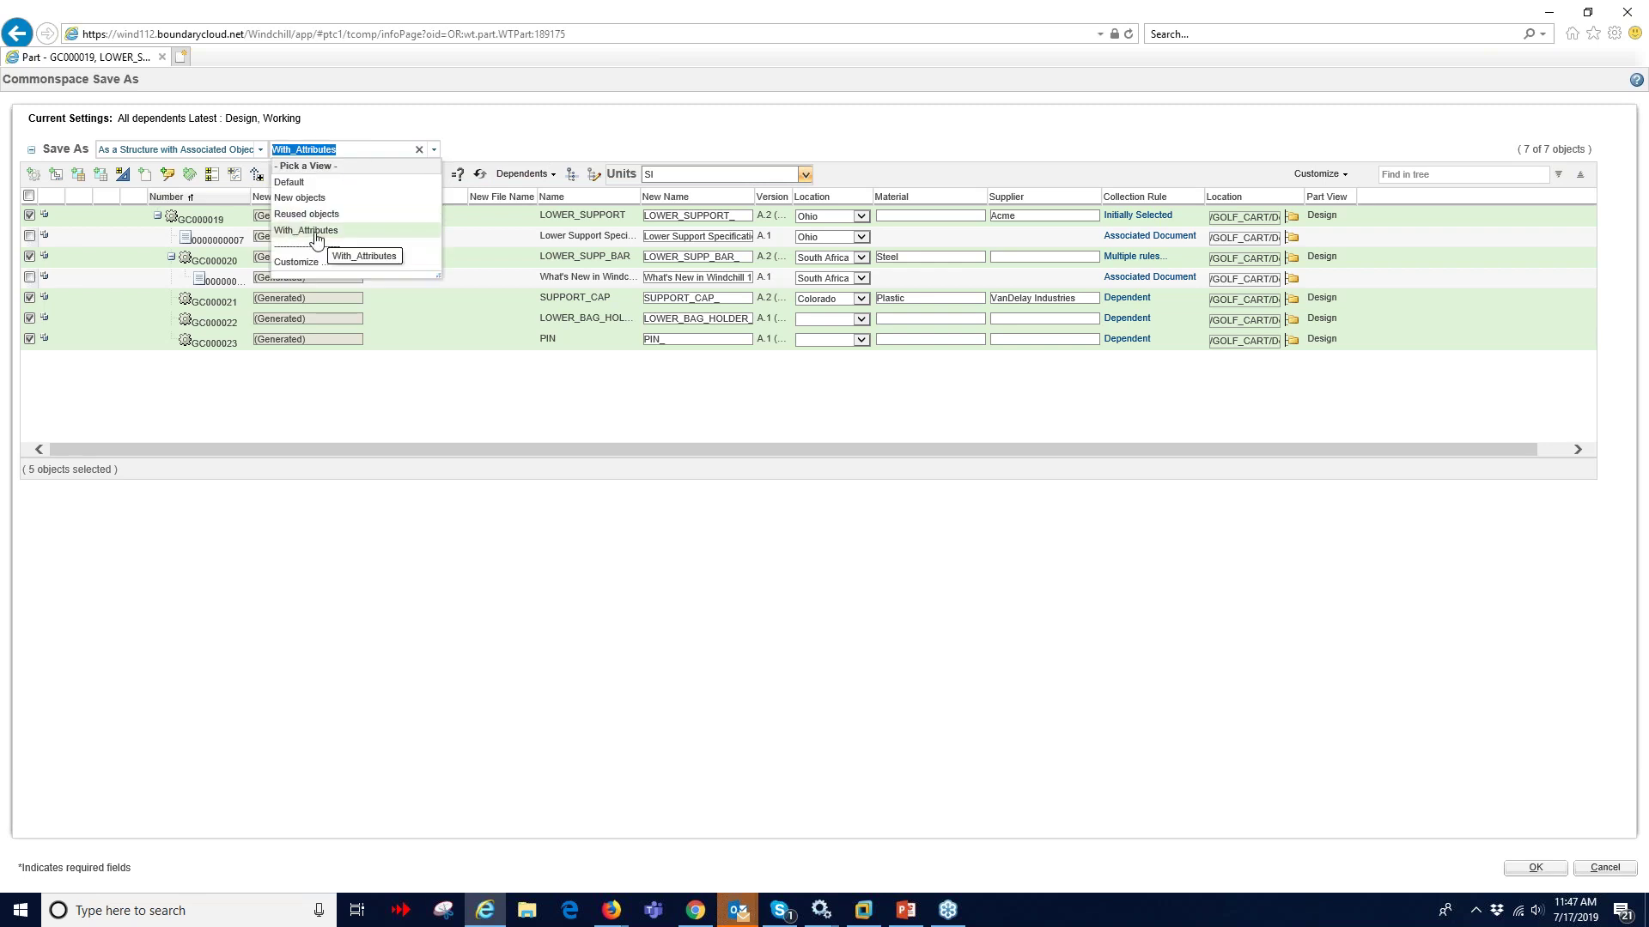
{"action": "left_click", "coordinate": [533, 135]}
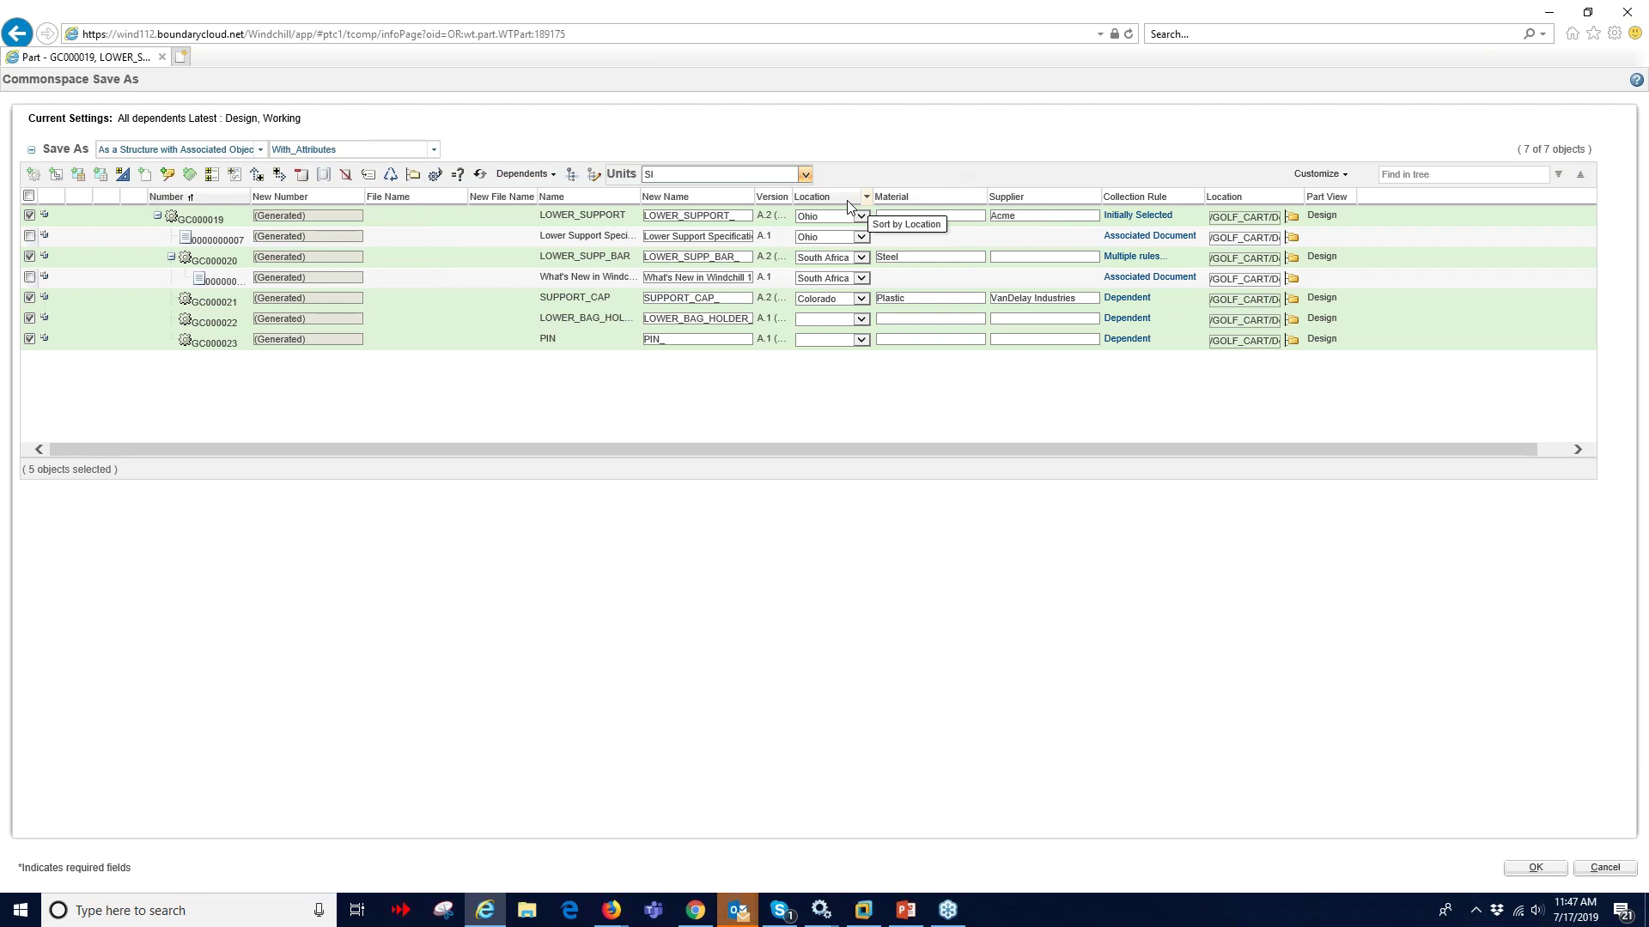
{"action": "left_click_drag", "start_coordinate": [874, 197], "coordinate": [894, 198]}
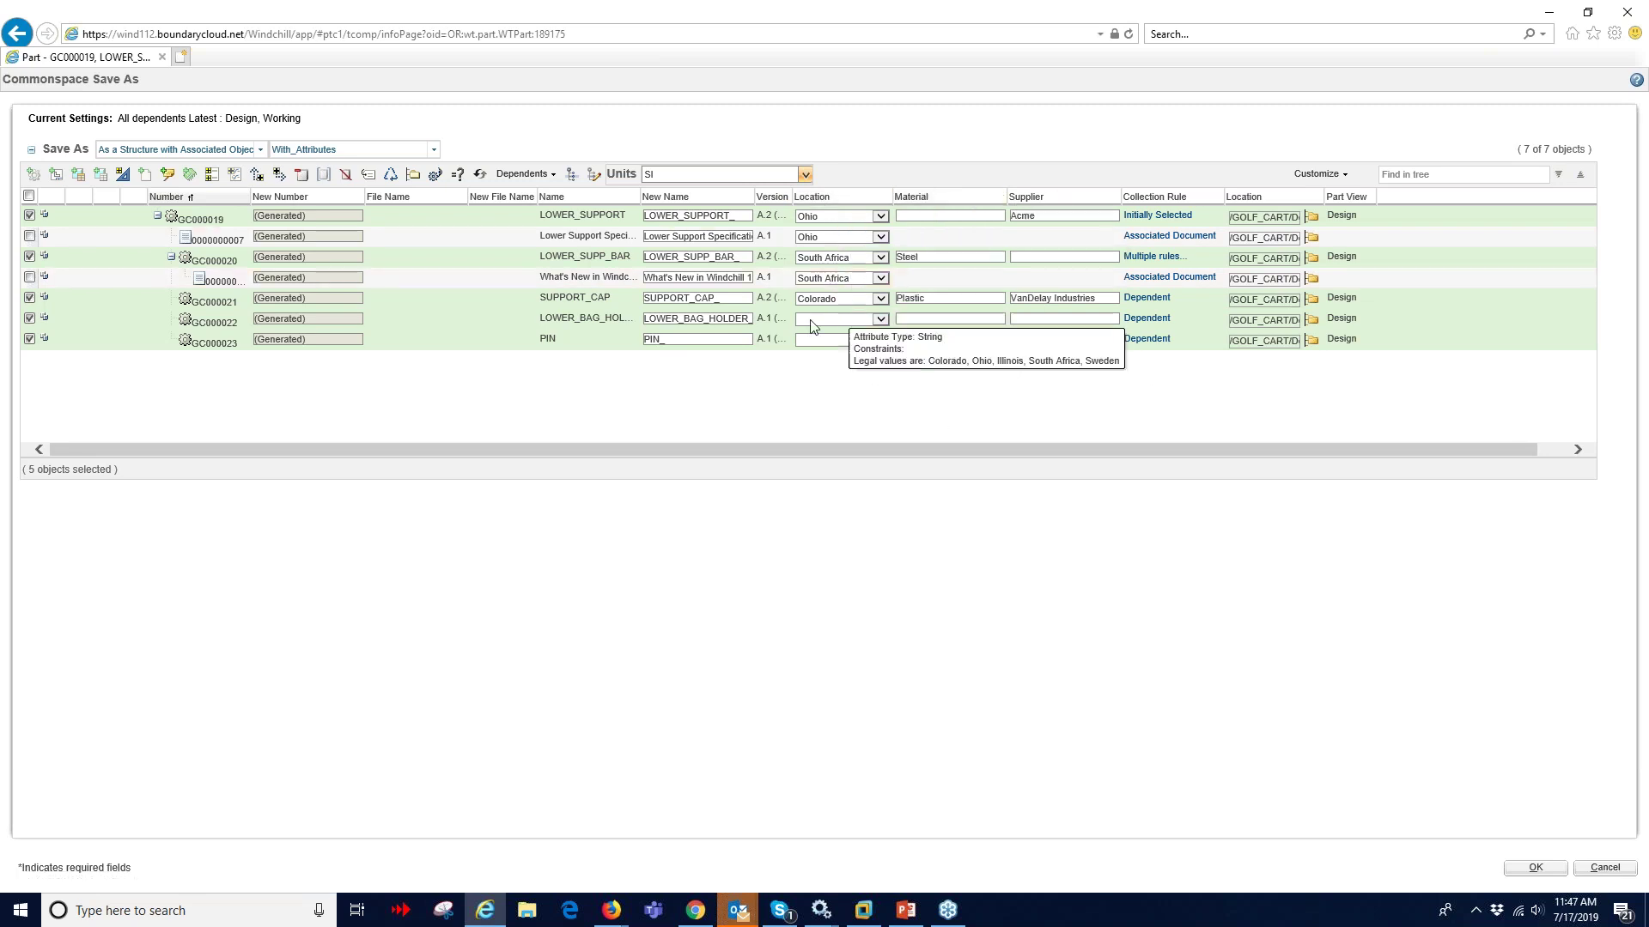
Try setting the location attribute of LOWER_BAG_HOLDER to Illinois.
{"action": "left_click", "coordinate": [880, 320]}
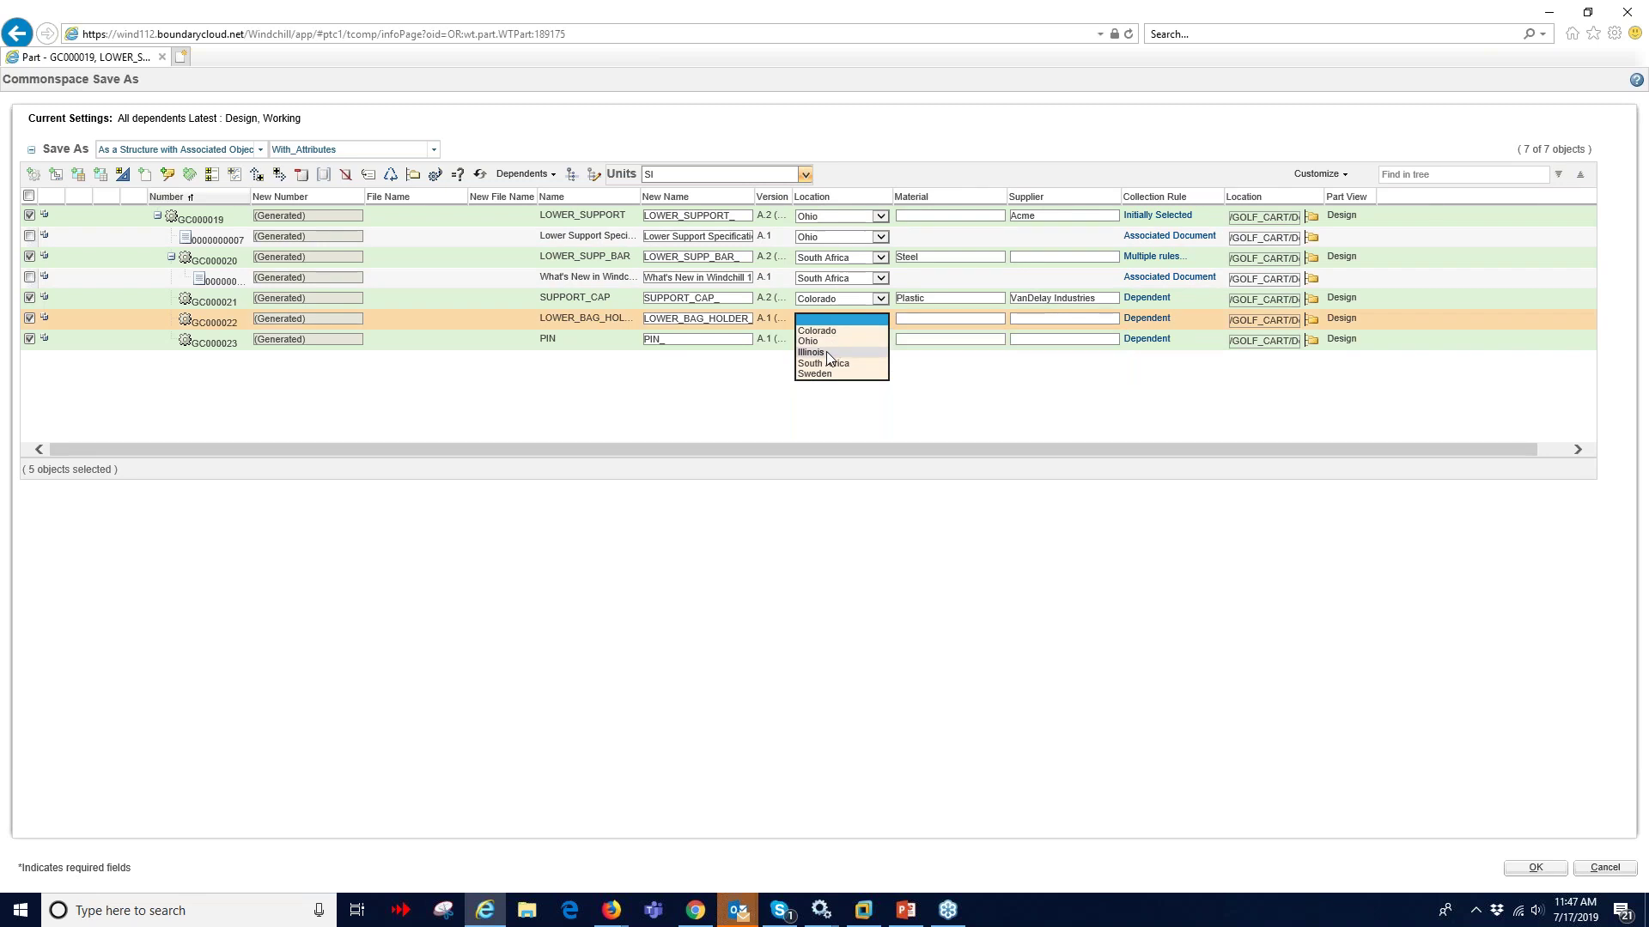
{"action": "left_click", "coordinate": [824, 353]}
{"action": "left_click", "coordinate": [841, 319]}
{"action": "left_click", "coordinate": [838, 292]}
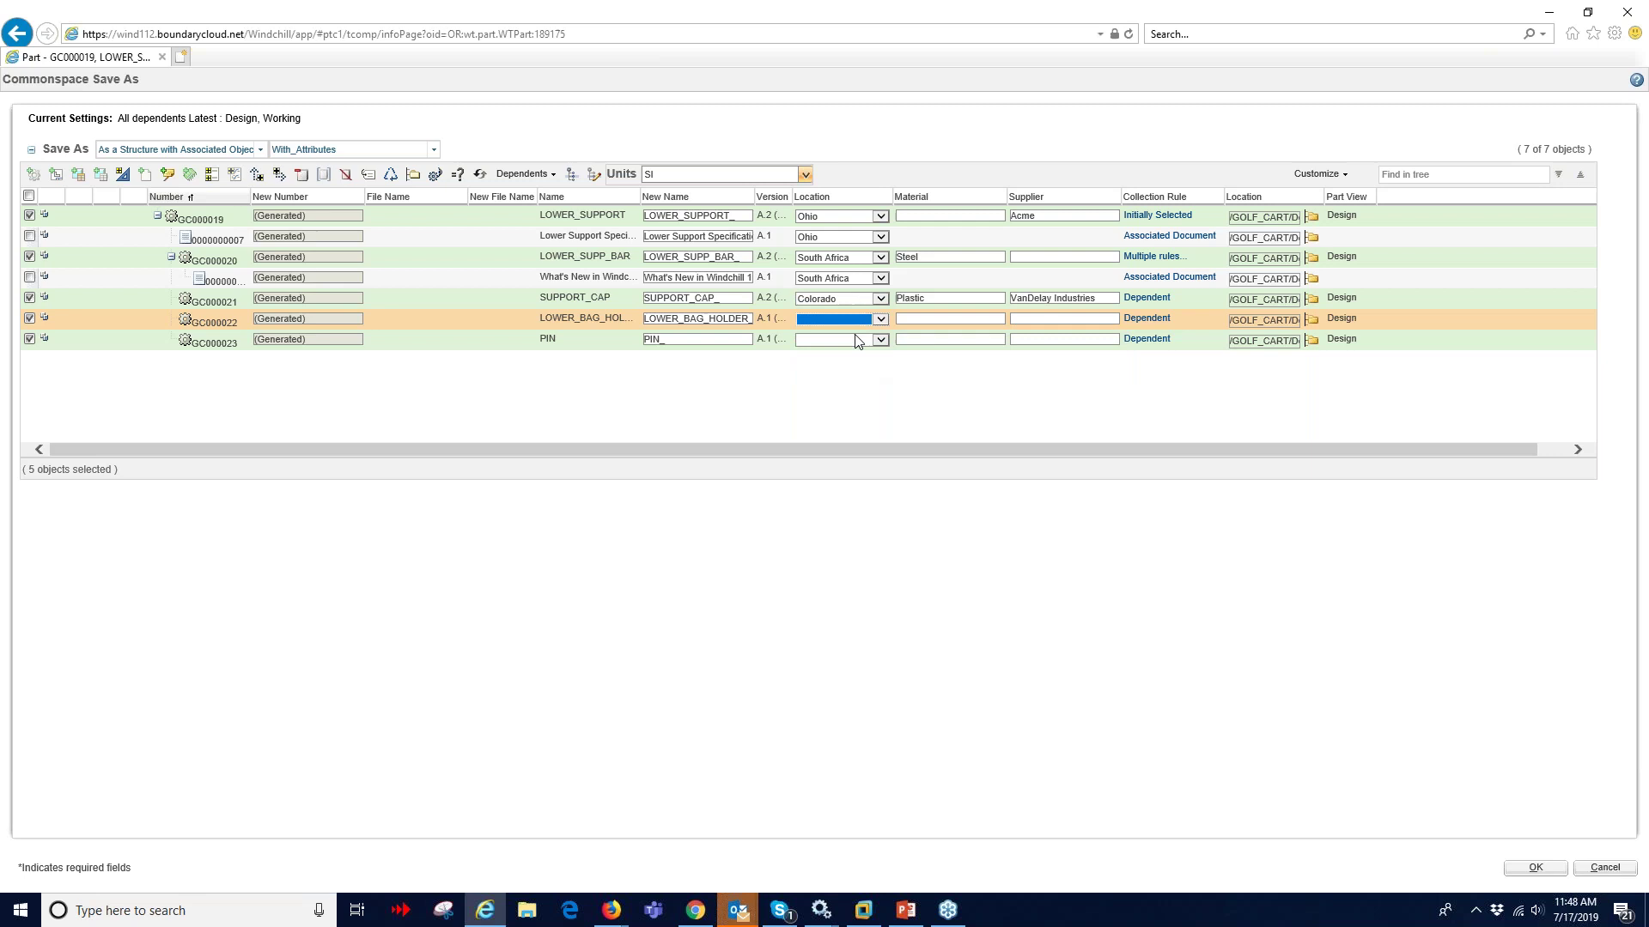
Add both documents to the selection, append _NEW to the new names of all seven objects, and widen the New Name column.
{"action": "left_click", "coordinate": [29, 236]}
{"action": "left_click", "coordinate": [29, 278]}
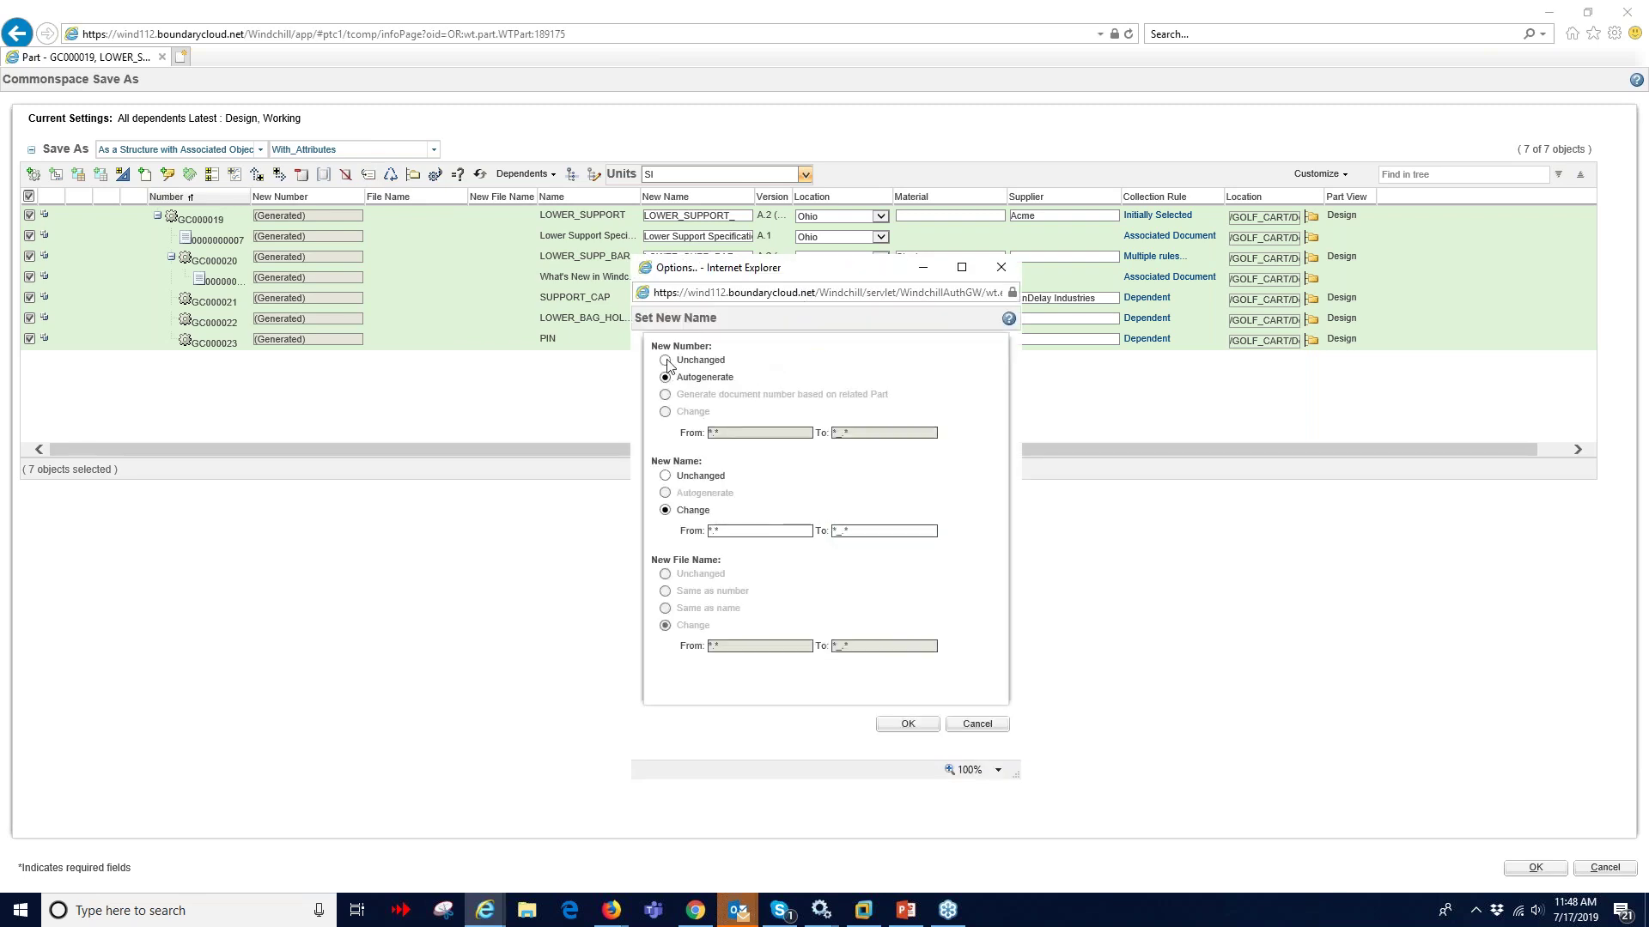
{"action": "left_click", "coordinate": [845, 530]}
{"action": "key", "text": "shift+Tab"}
{"action": "left_click", "coordinate": [907, 724]}
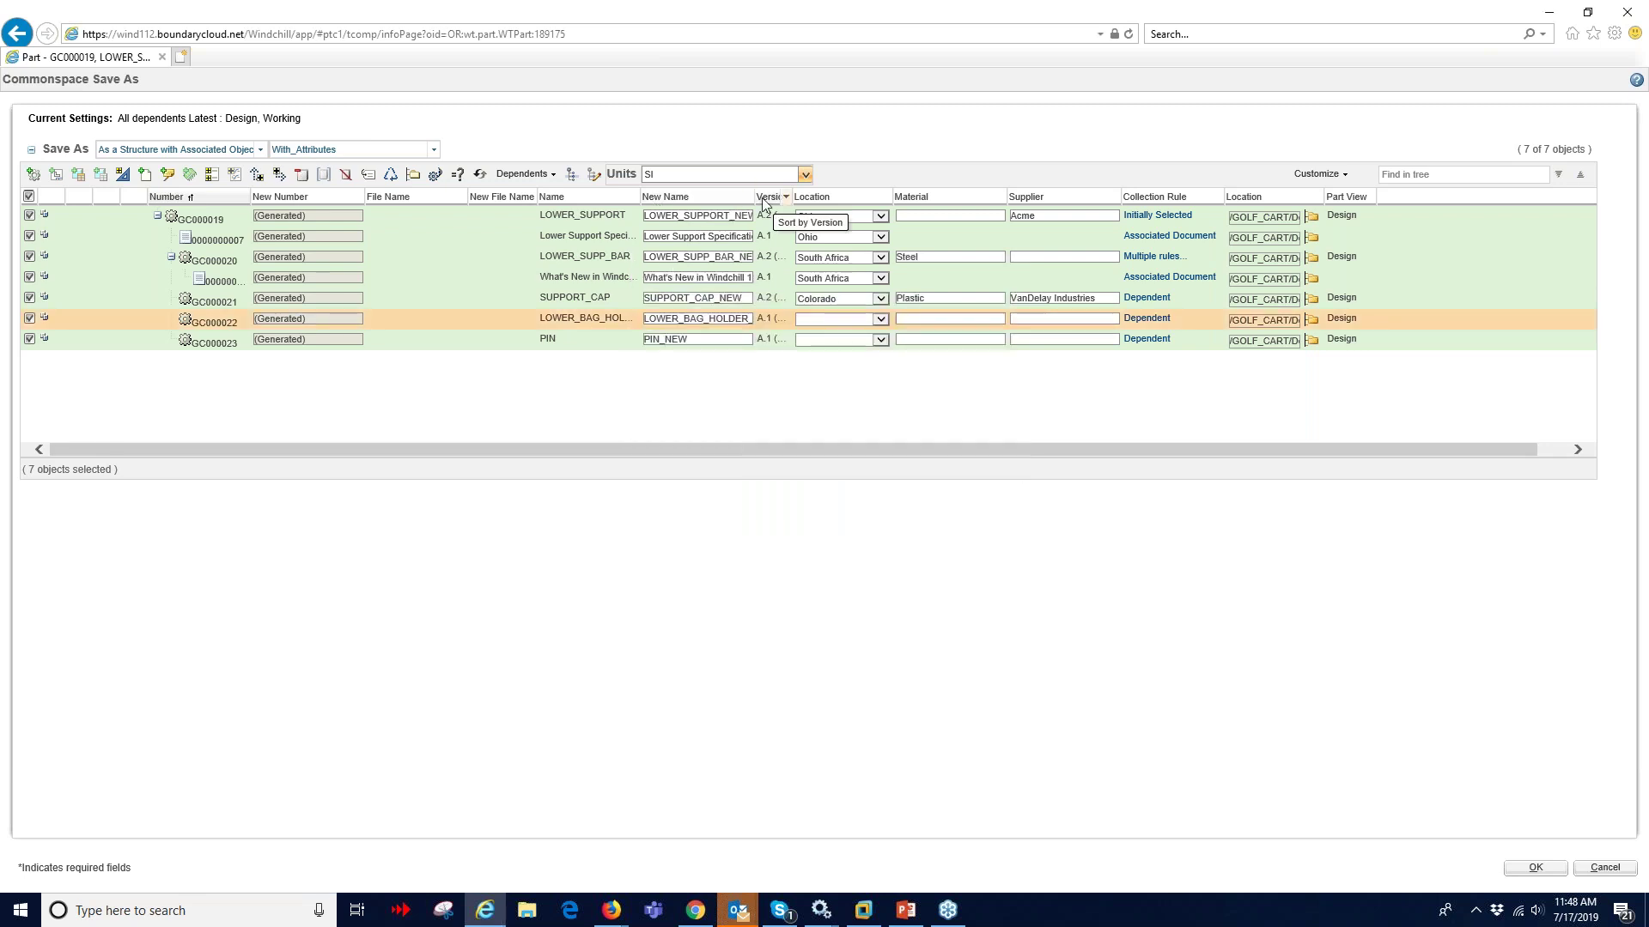
{"action": "left_click_drag", "start_coordinate": [754, 197], "coordinate": [818, 197]}
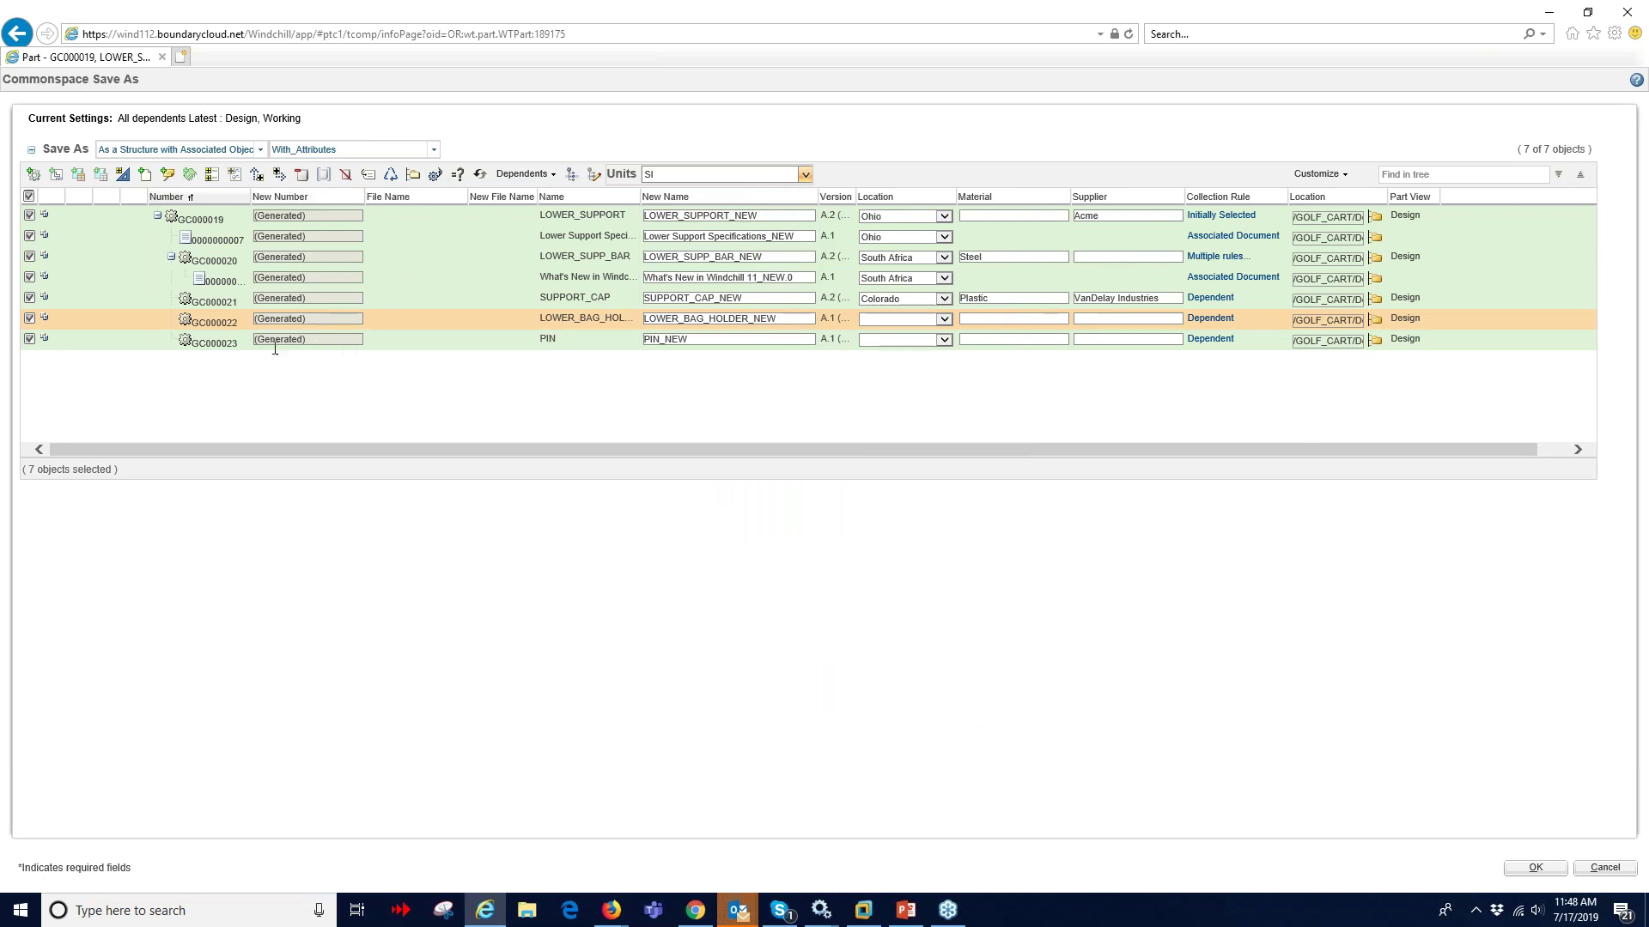
Limit the selection to LOWER_SUPPORT, LOWER_SUPP_BAR and the two documents, and open an enlarged attribute value editor for them.
{"action": "left_click", "coordinate": [30, 215]}
{"action": "left_click", "coordinate": [30, 216]}
{"action": "left_click", "coordinate": [42, 273], "text": "shift"}
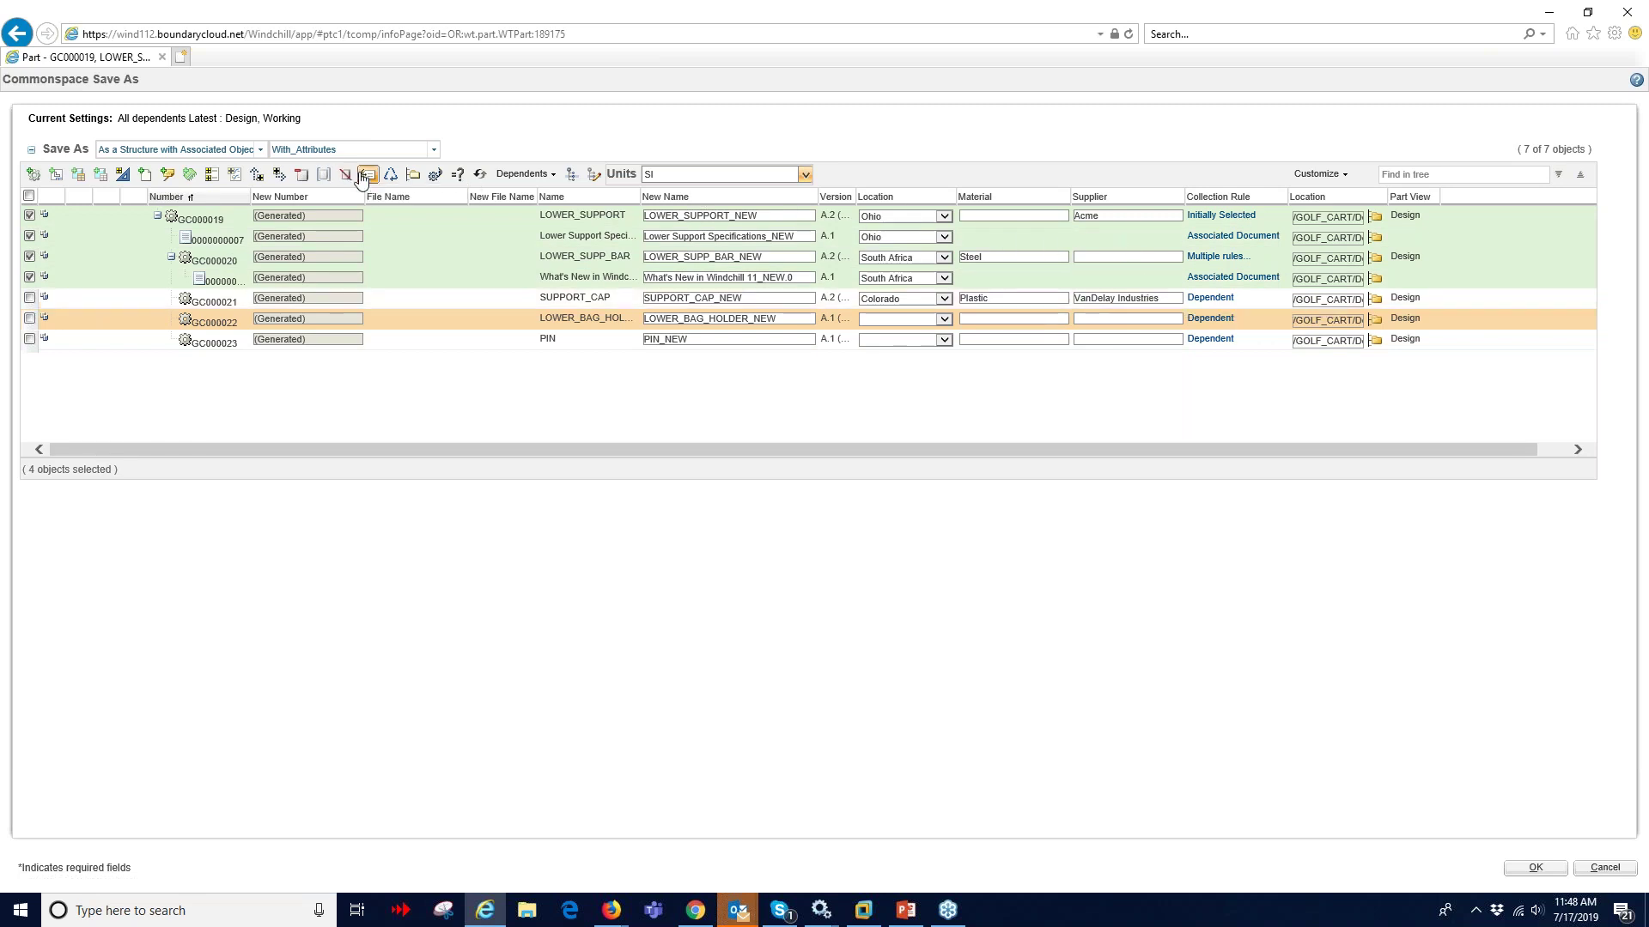
{"action": "left_click", "coordinate": [457, 176]}
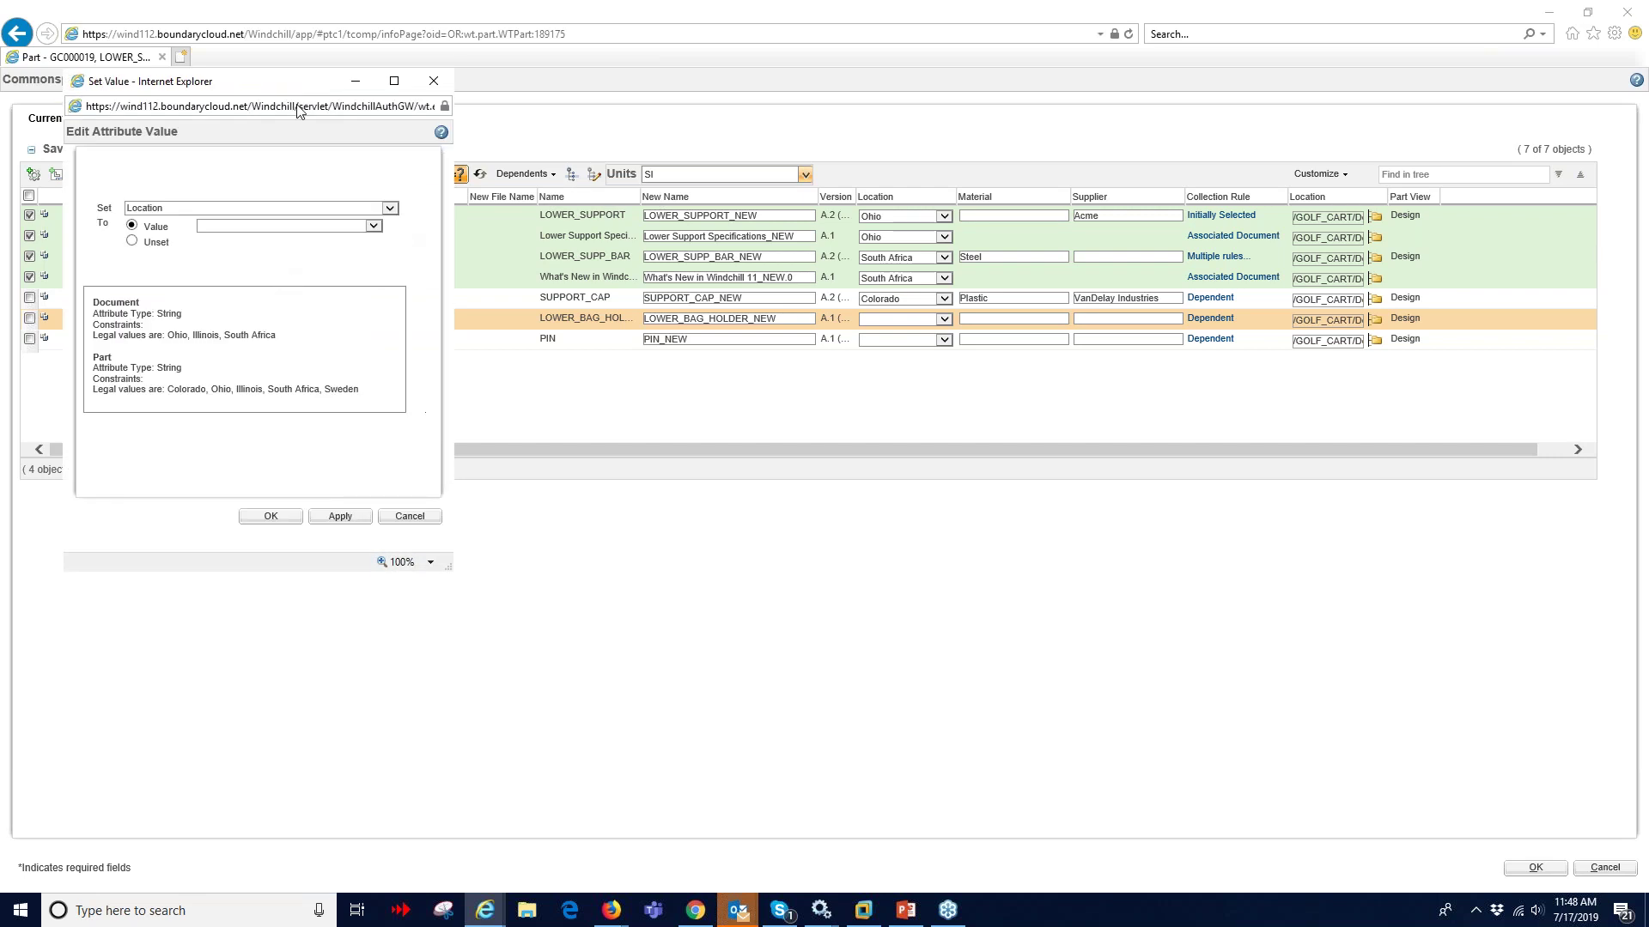
{"action": "left_click_drag", "start_coordinate": [289, 87], "coordinate": [477, 91]}
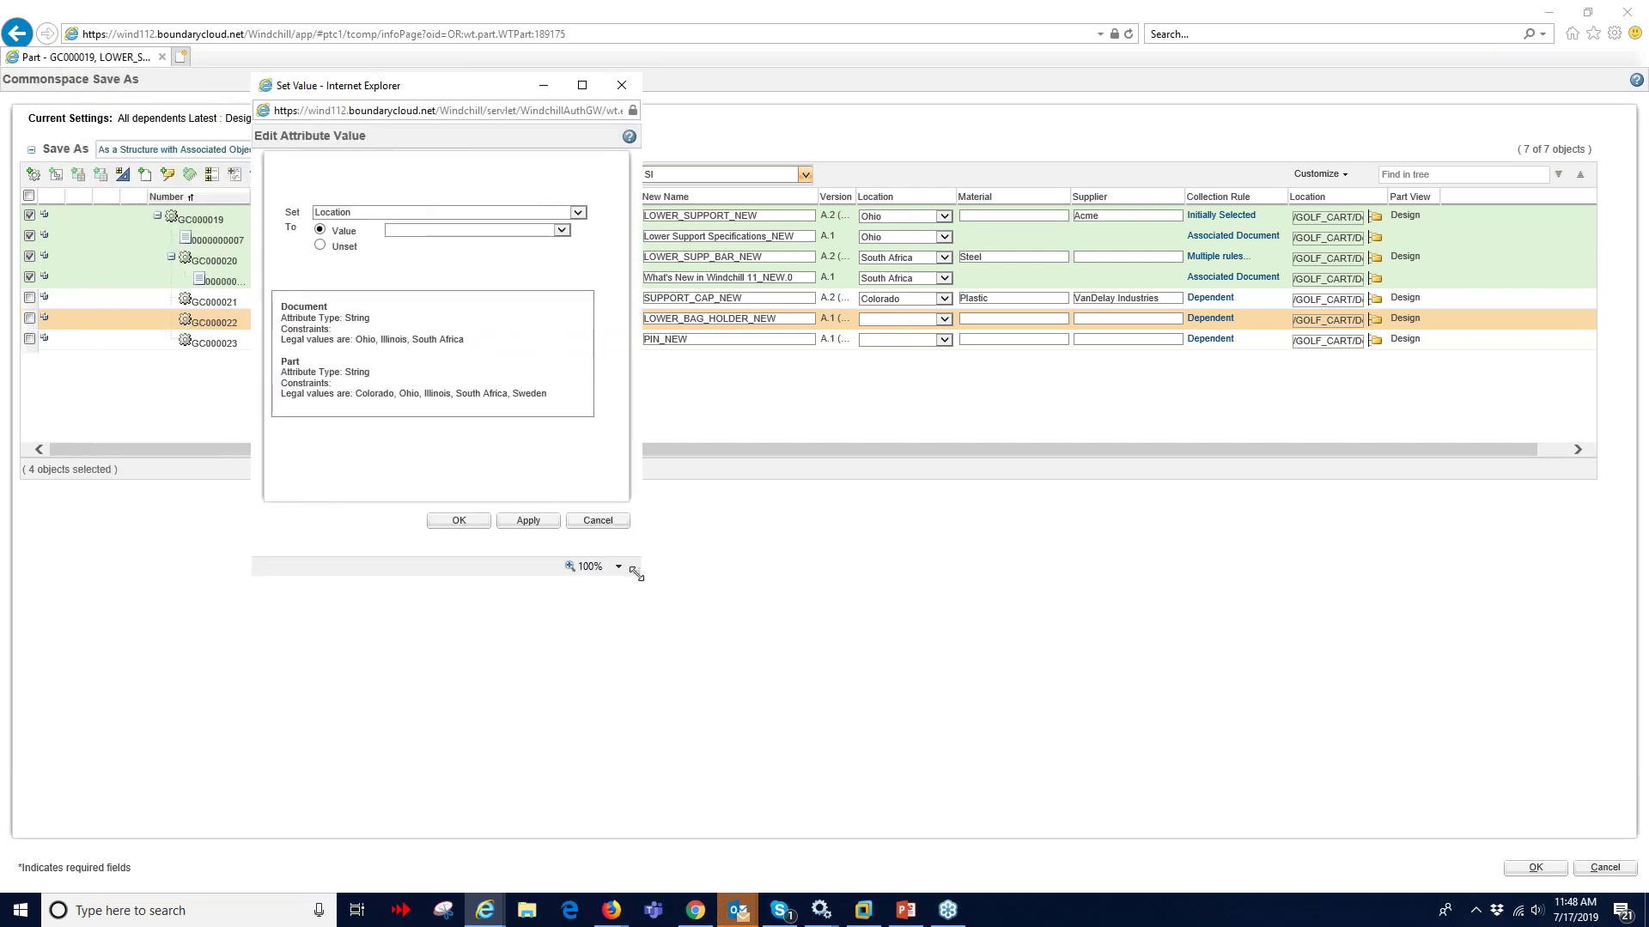
{"action": "left_click_drag", "start_coordinate": [636, 573], "coordinate": [662, 610]}
Apply Acme as the Supplier value for the selected objects.
{"action": "left_click", "coordinate": [605, 212]}
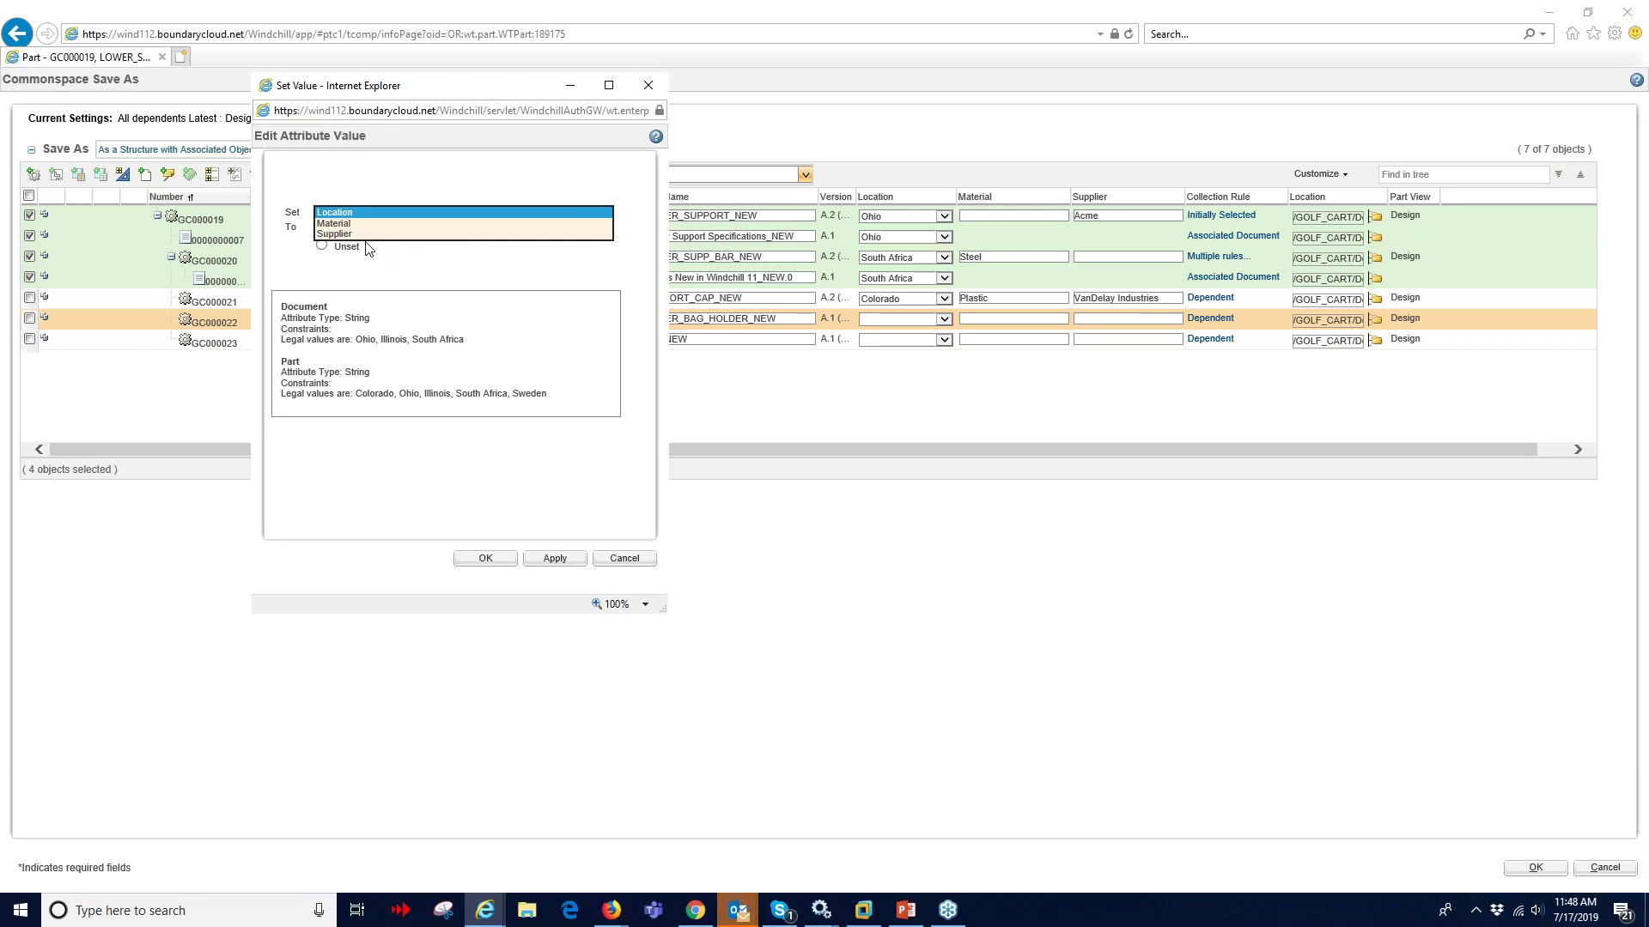
{"action": "left_click", "coordinate": [412, 244]}
{"action": "left_click", "coordinate": [438, 229]}
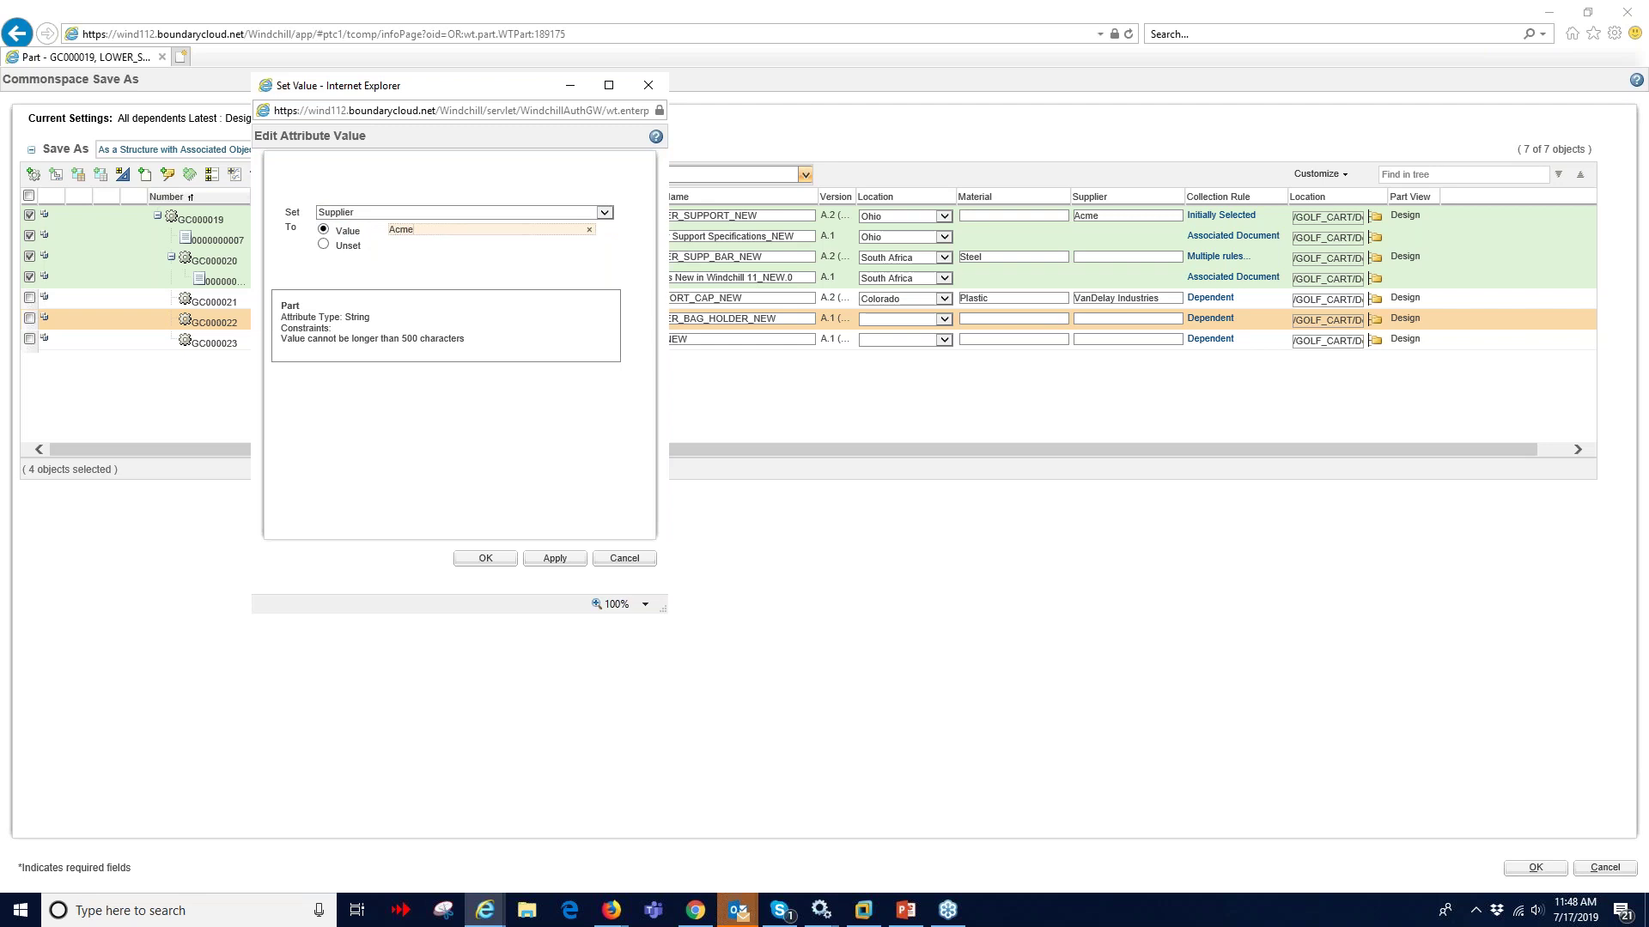
{"action": "left_click", "coordinate": [554, 559]}
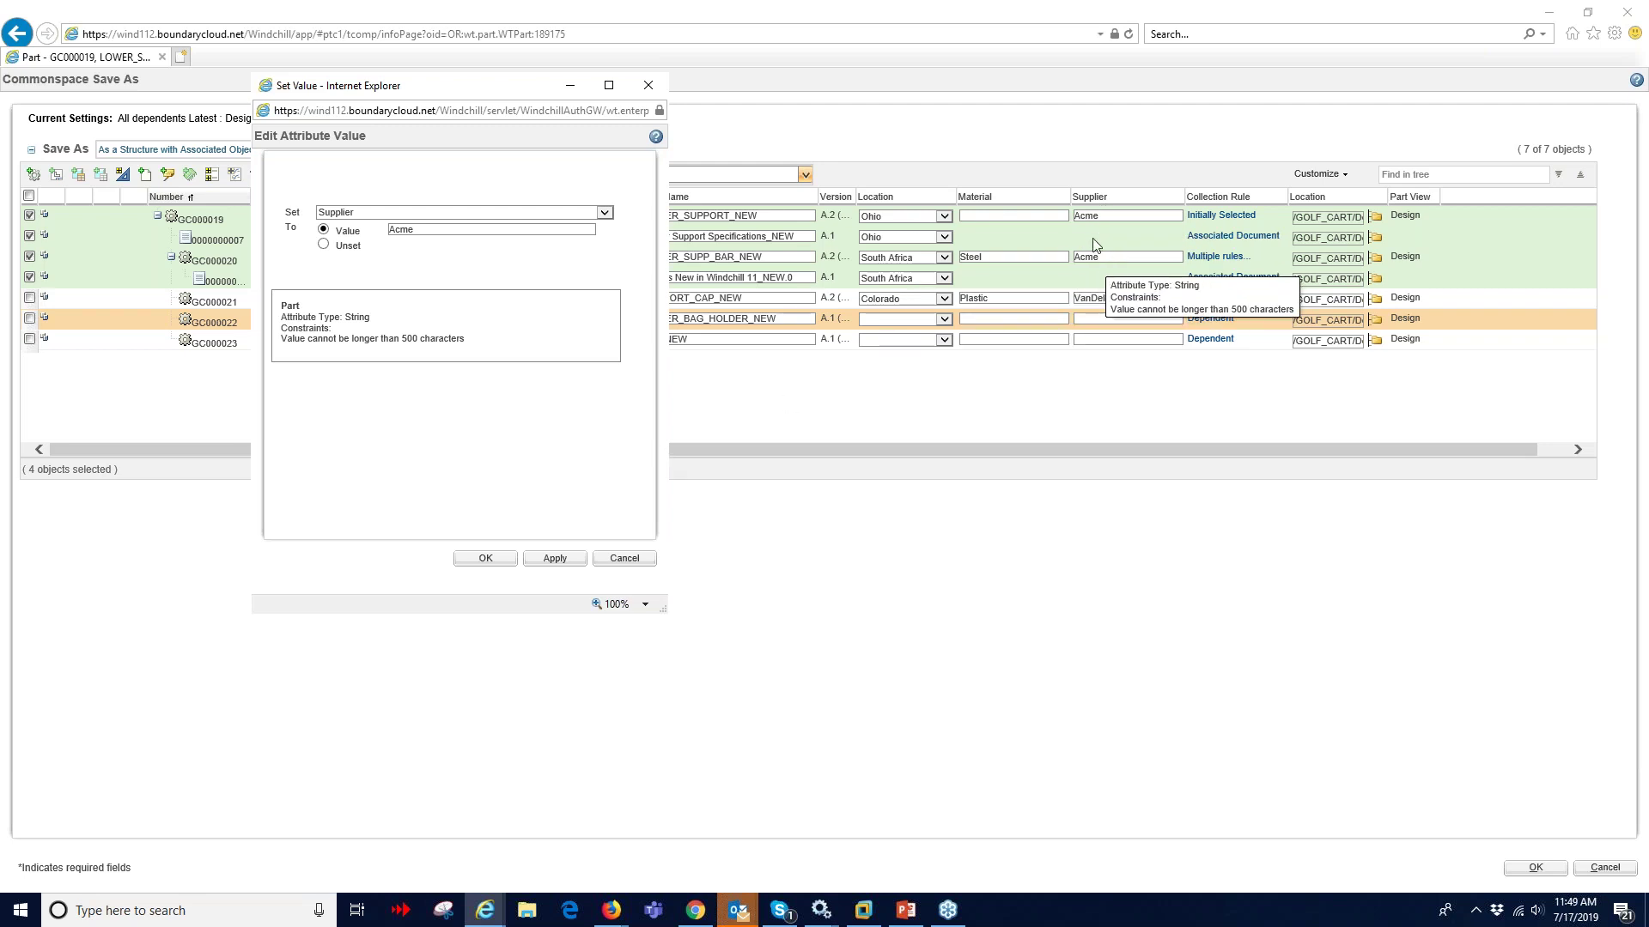
Change the Supplier value of the selected objects to VanDelay Industies and close the attribute editor.
{"action": "double_click", "coordinate": [420, 233]}
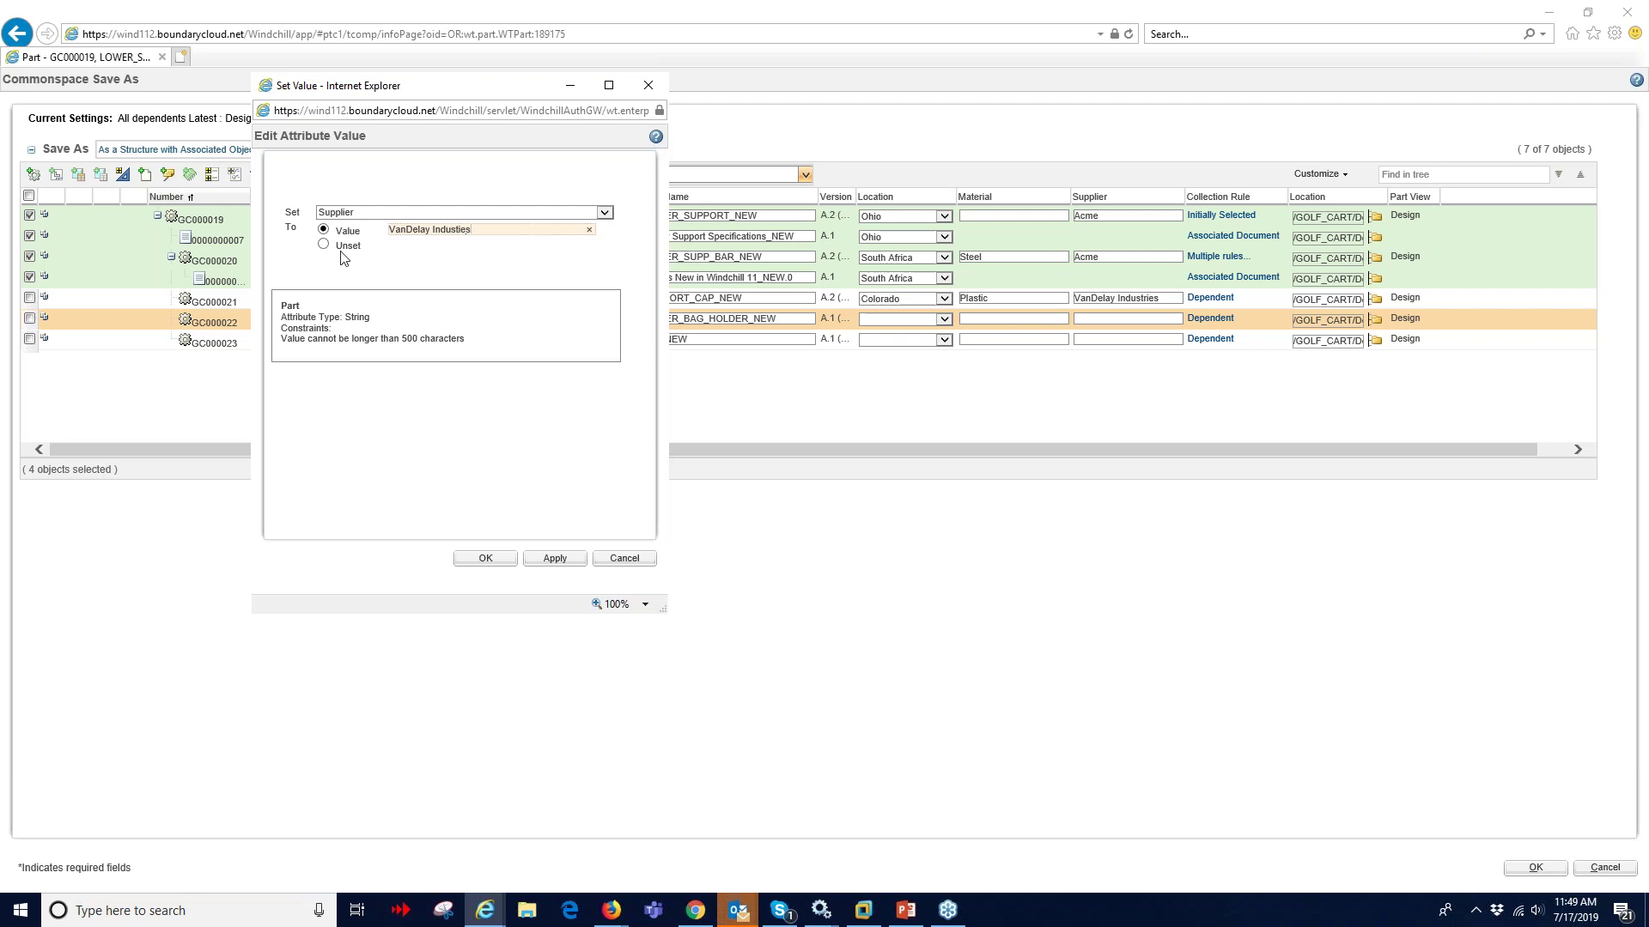
{"action": "left_click", "coordinate": [554, 559]}
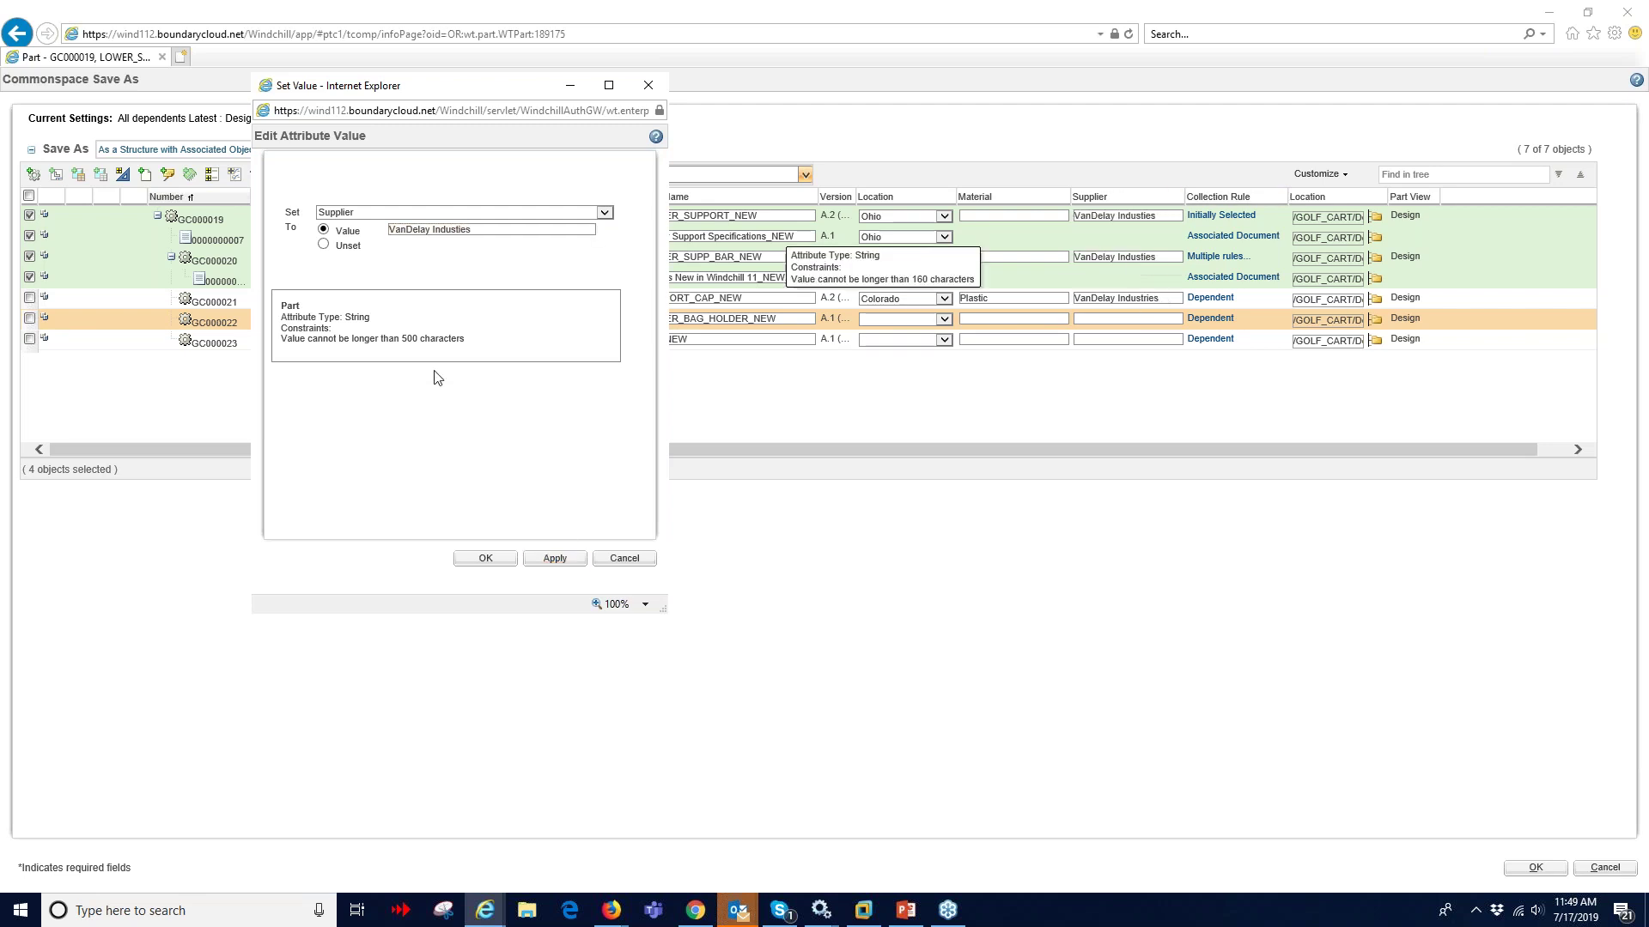
{"action": "left_click", "coordinate": [486, 559]}
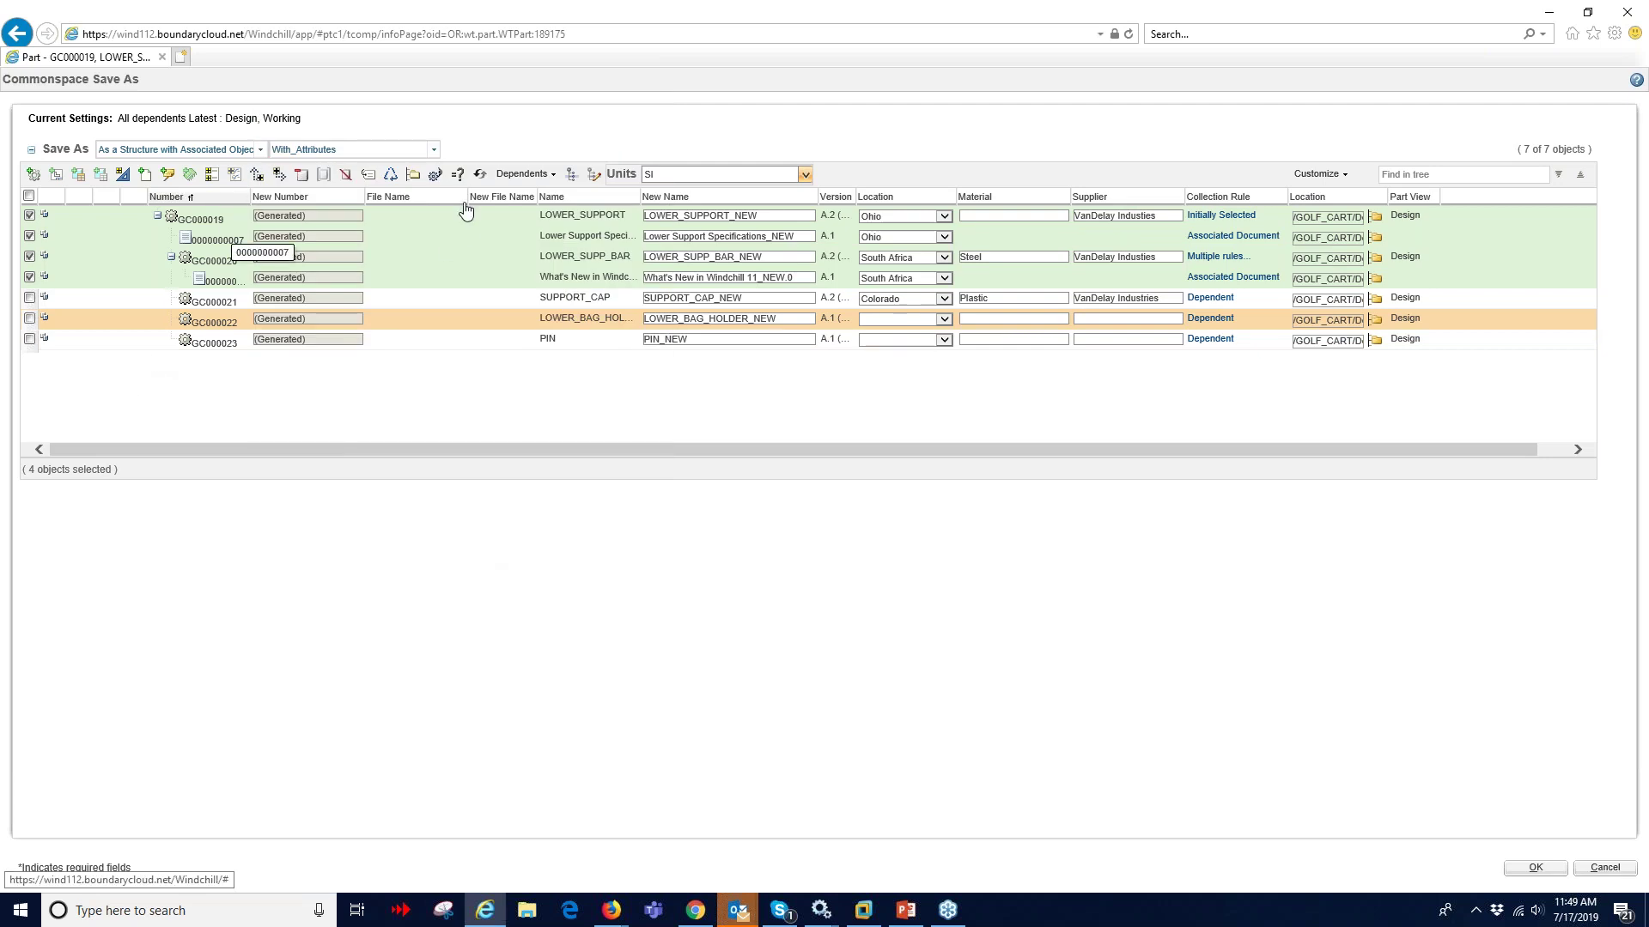
Open an enlarged attribute value editor for the selected objects and examine the legal Location values for documents and parts.
{"action": "left_click", "coordinate": [458, 174]}
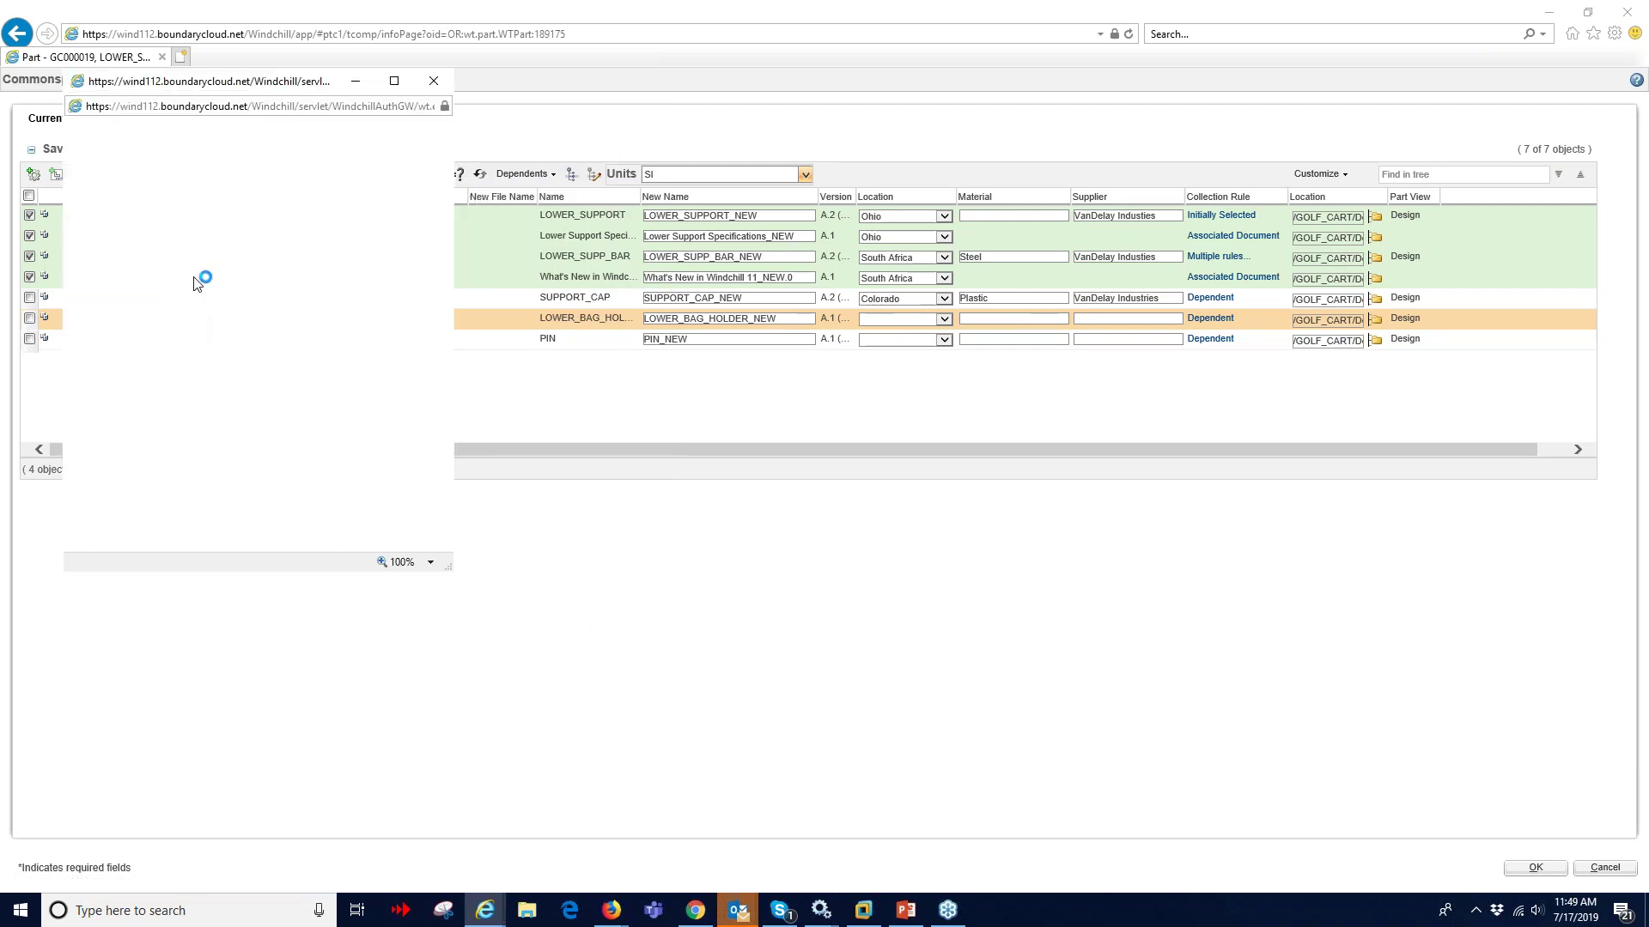
{"action": "left_click_drag", "start_coordinate": [289, 87], "coordinate": [1282, 118]}
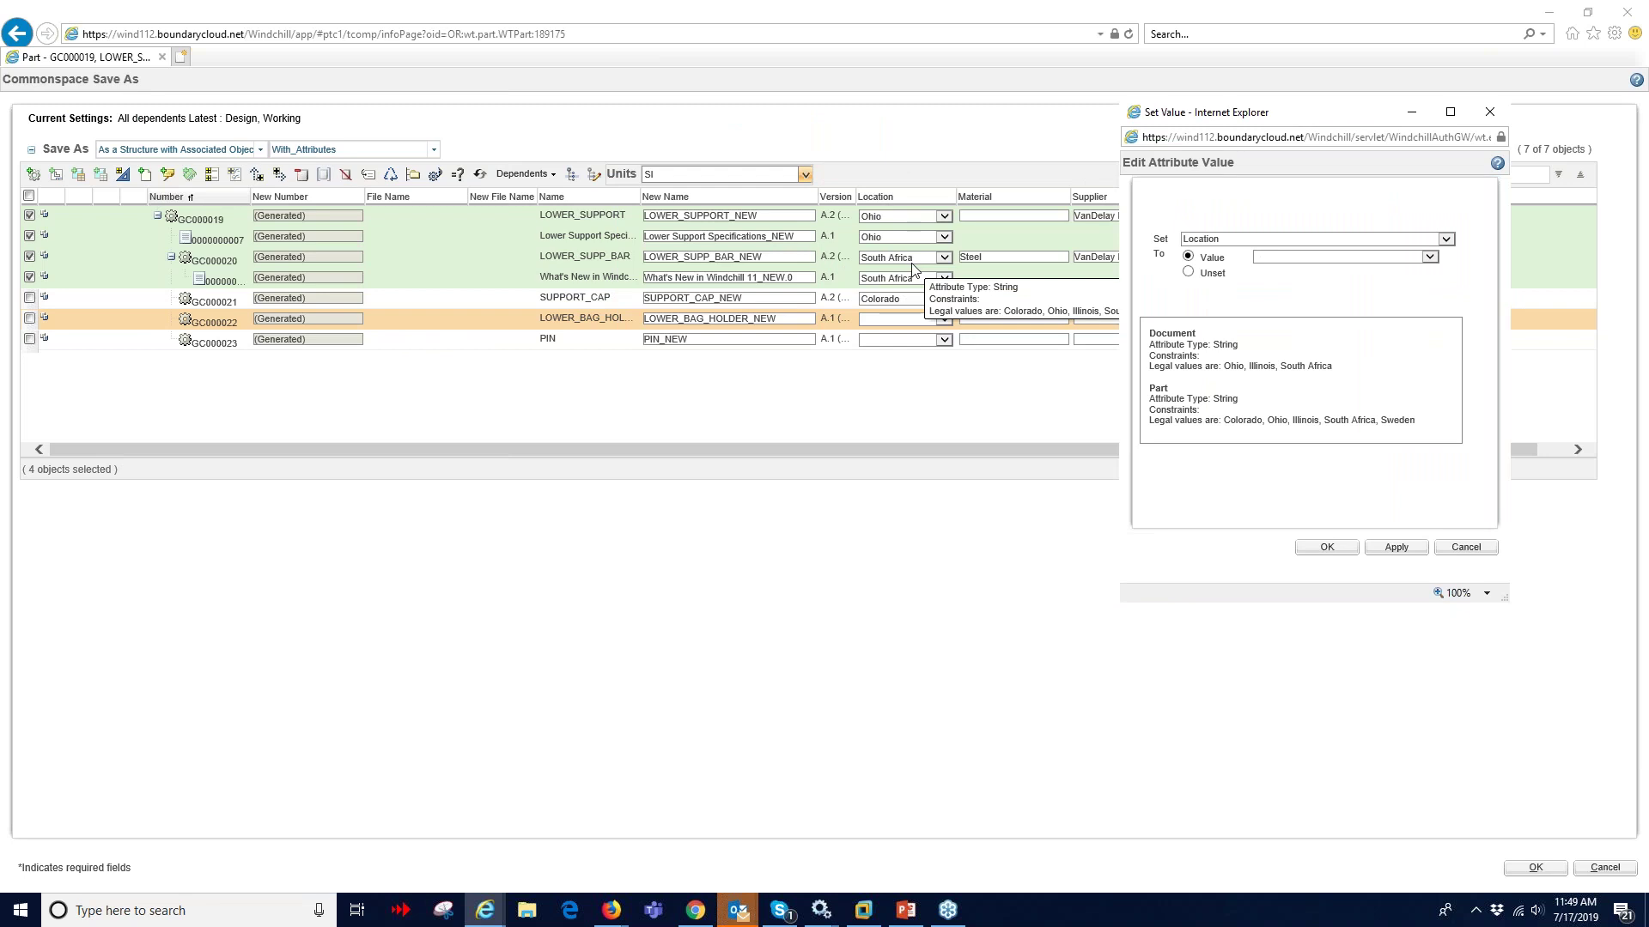
{"action": "left_click_drag", "start_coordinate": [1123, 609], "coordinate": [1047, 668]}
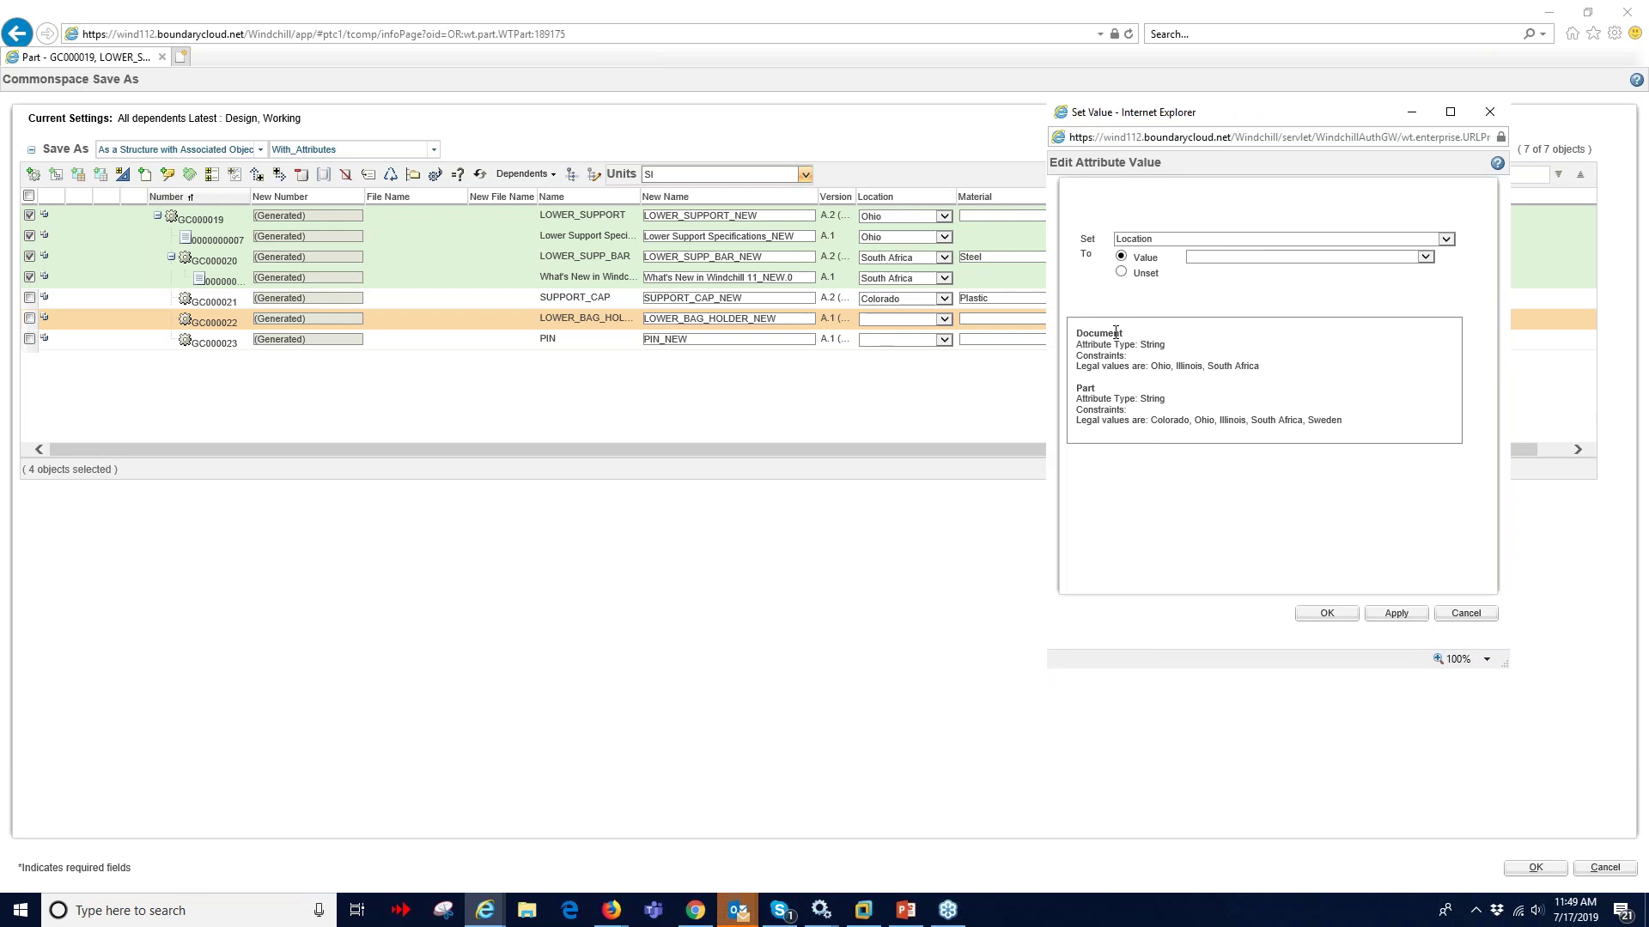
{"action": "left_click_drag", "start_coordinate": [1151, 367], "coordinate": [1253, 372]}
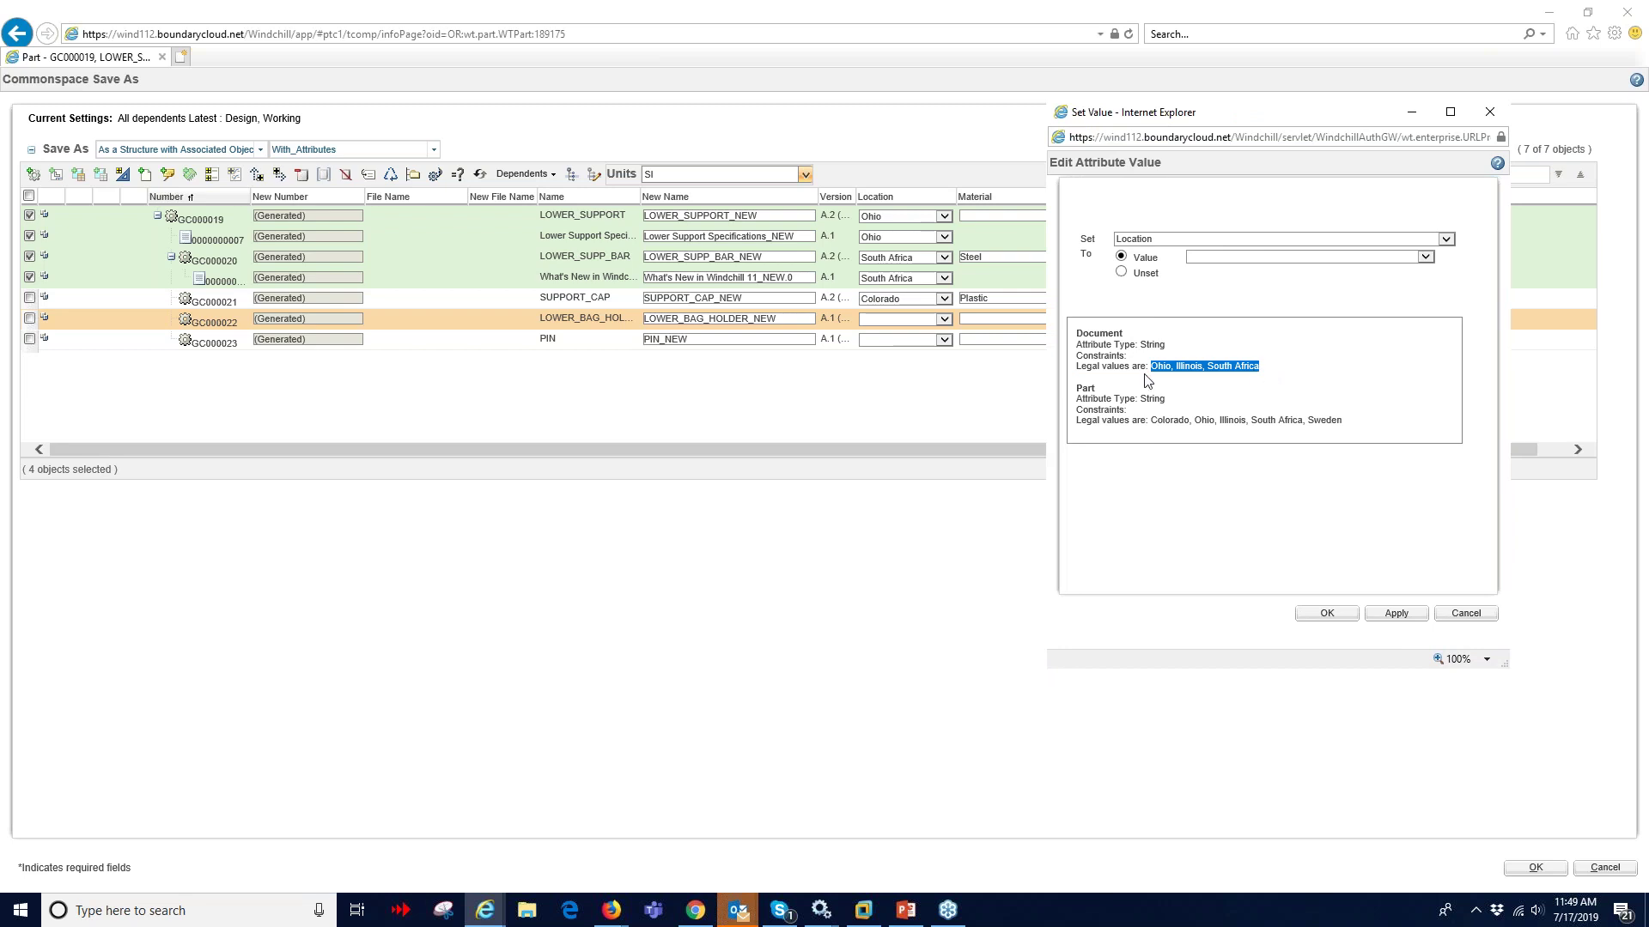
{"action": "left_click_drag", "start_coordinate": [1152, 422], "coordinate": [1327, 430]}
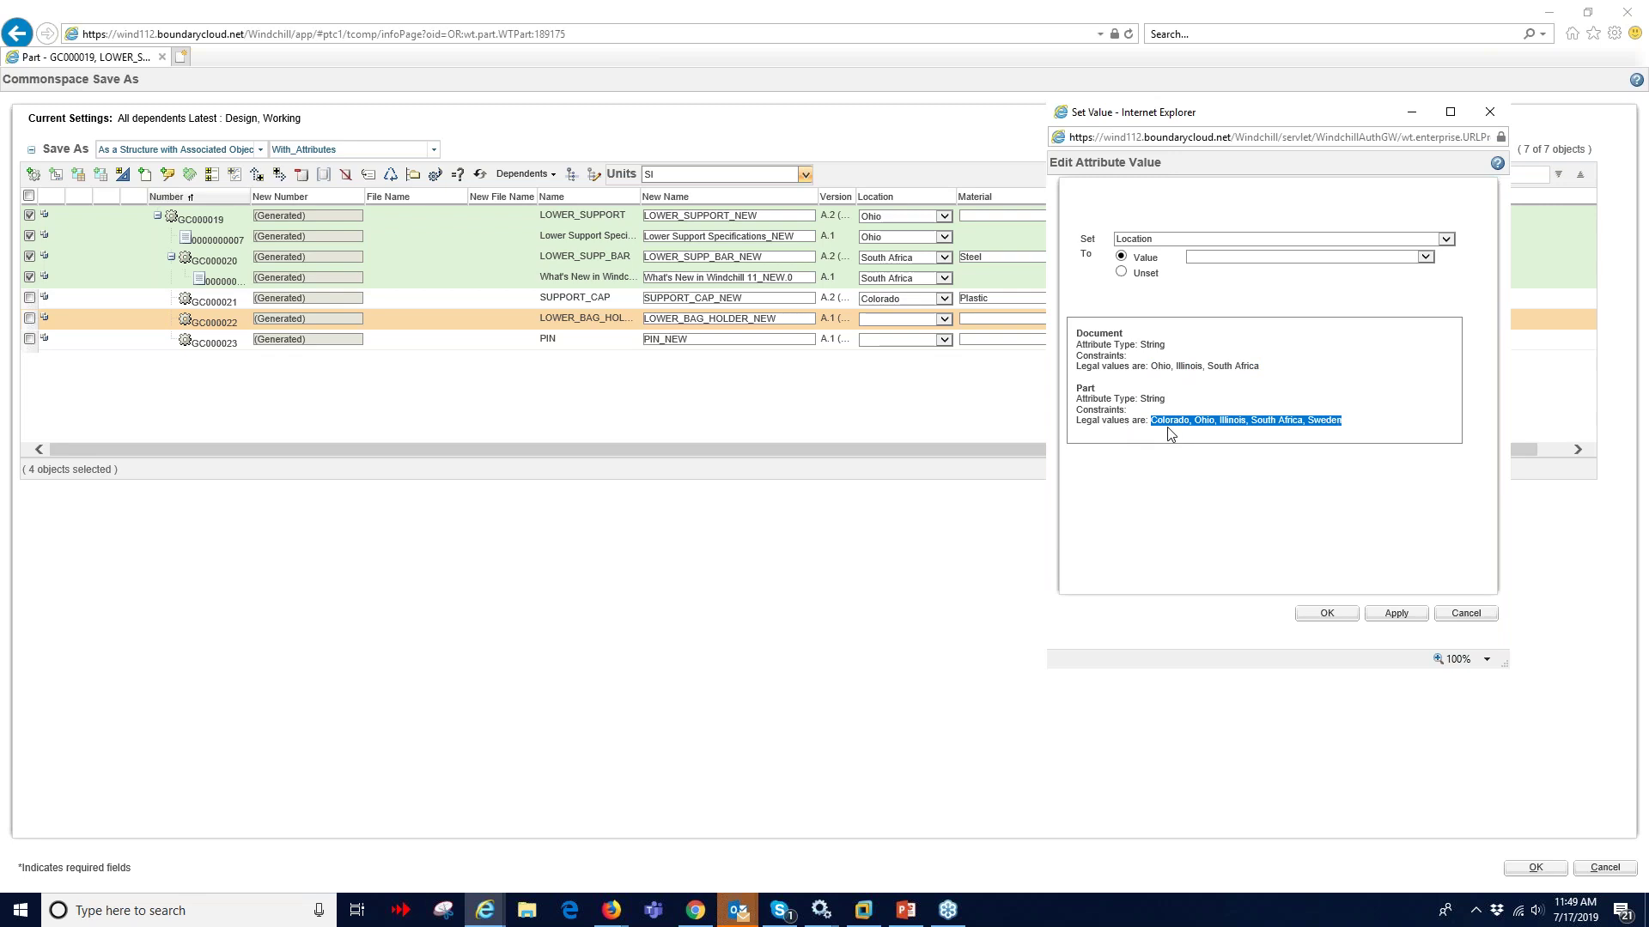
{"action": "left_click", "coordinate": [1331, 371]}
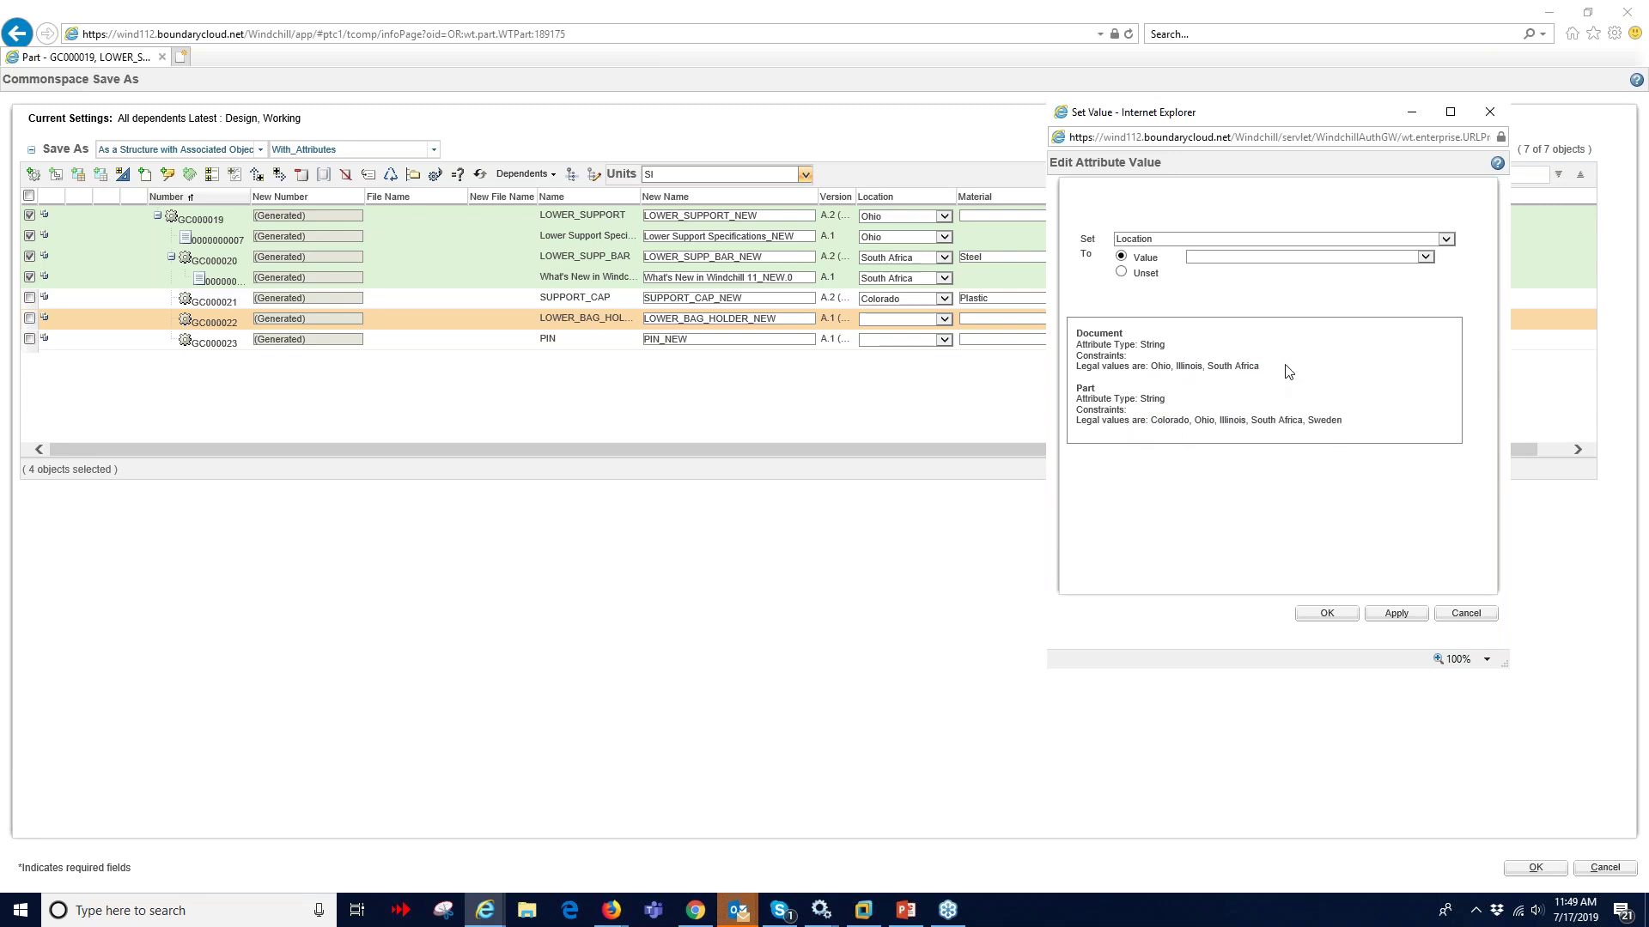
Apply Colorado as the Location value for the selected objects and close the attribute editor.
{"action": "left_click", "coordinate": [1425, 256]}
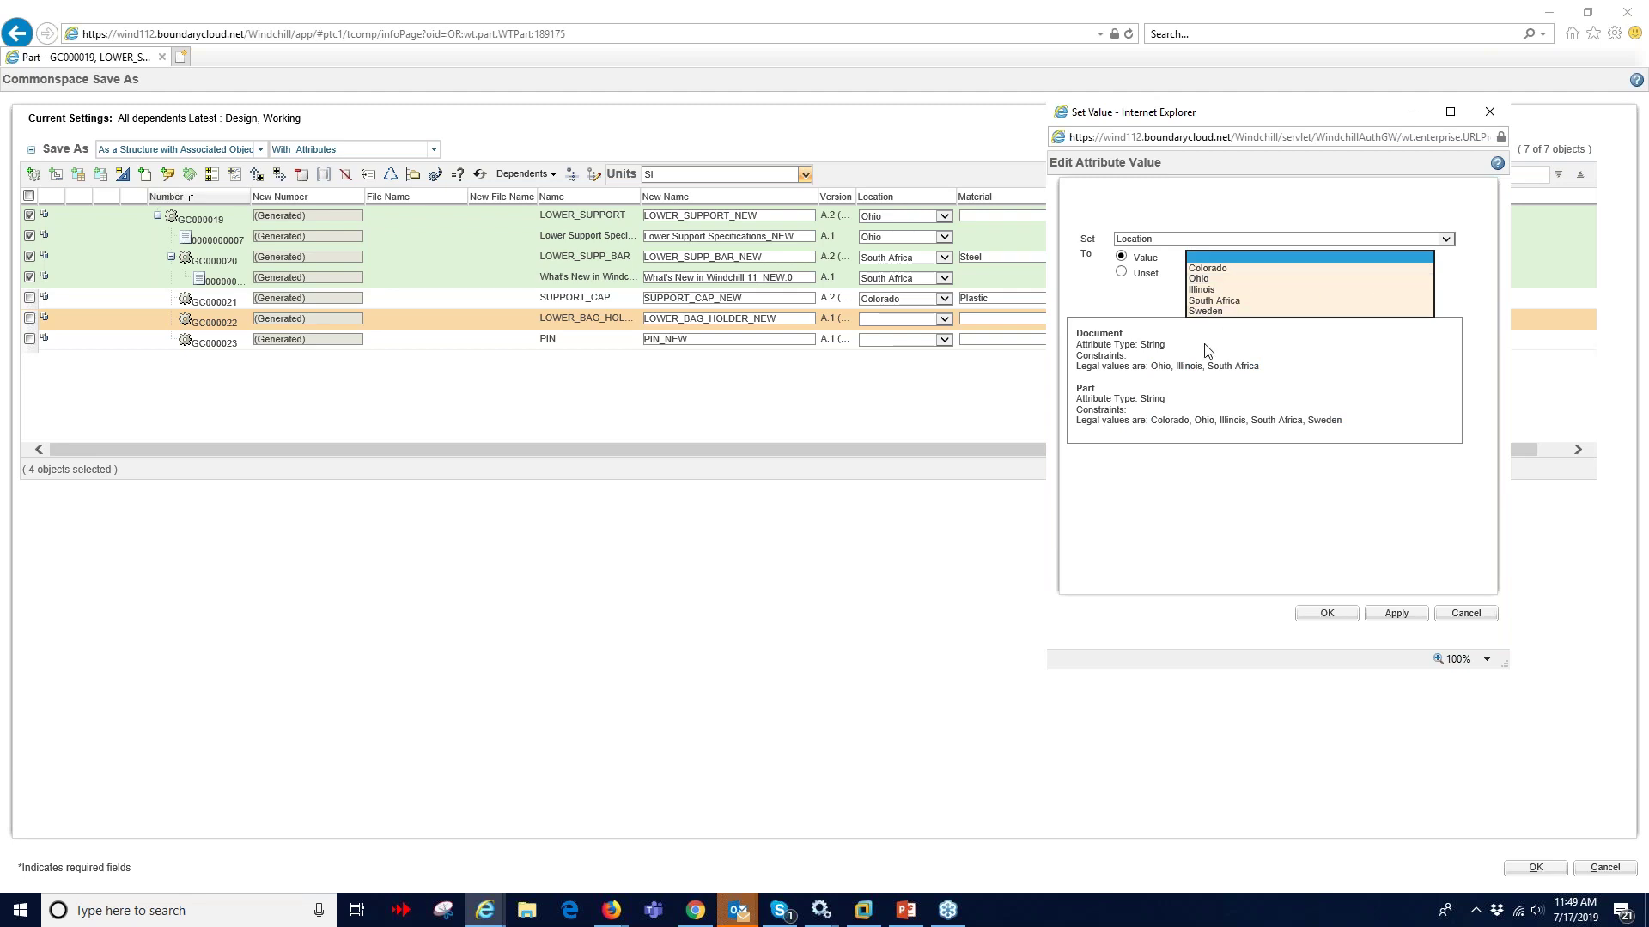
{"action": "left_click", "coordinate": [1219, 269]}
{"action": "left_click", "coordinate": [1396, 615]}
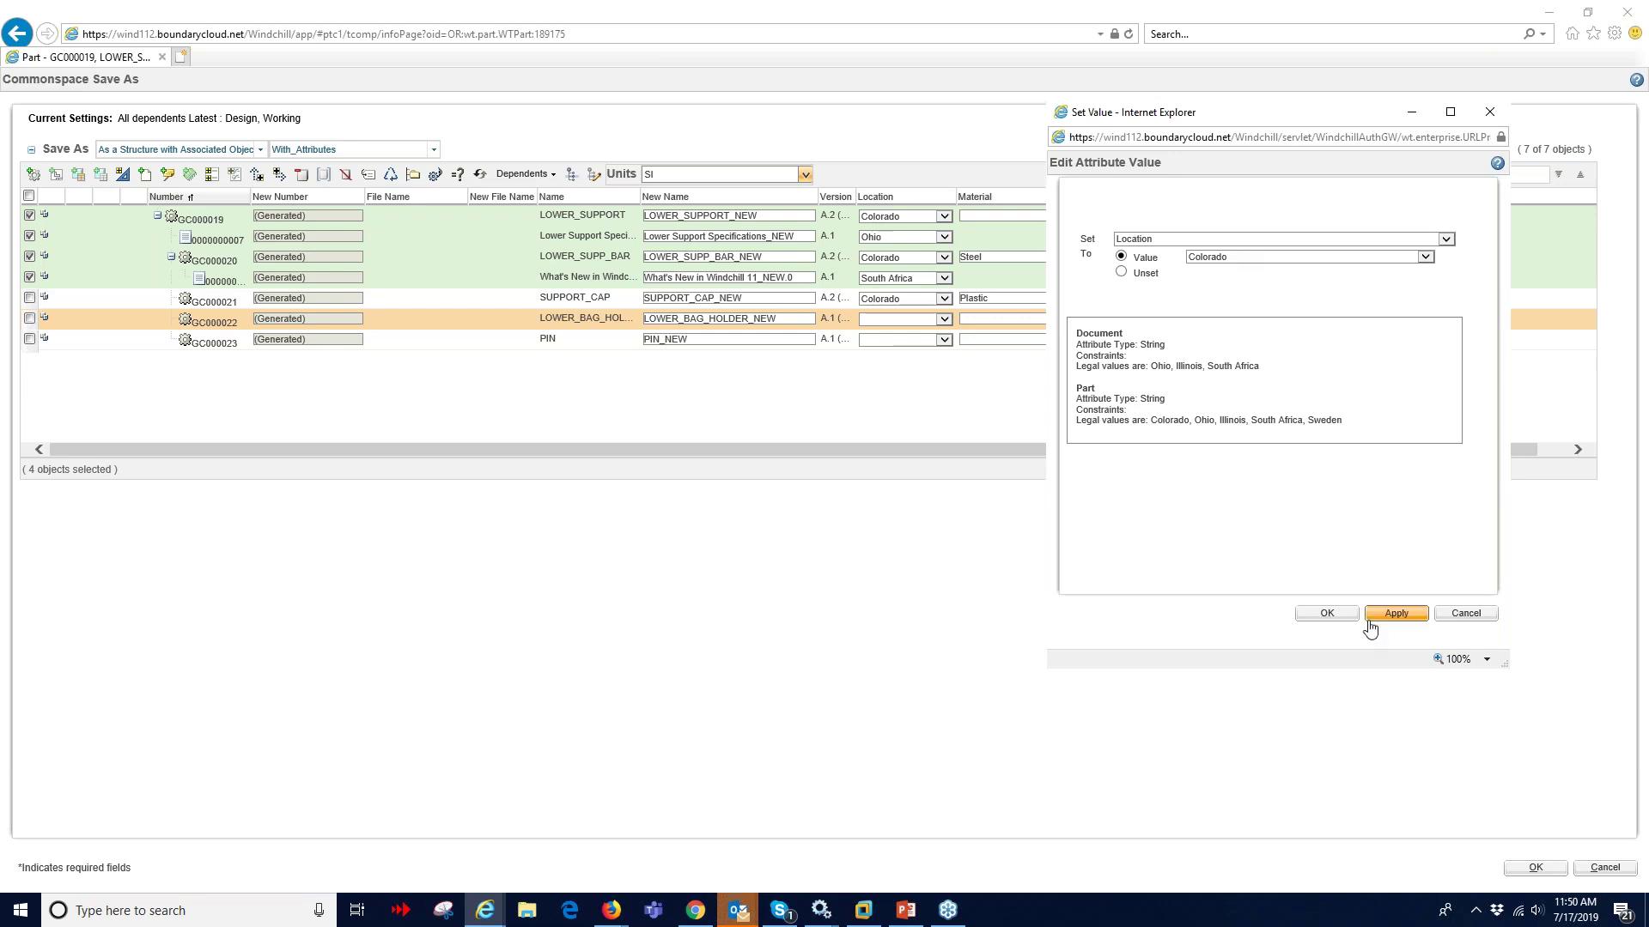
{"action": "left_click", "coordinate": [1337, 616]}
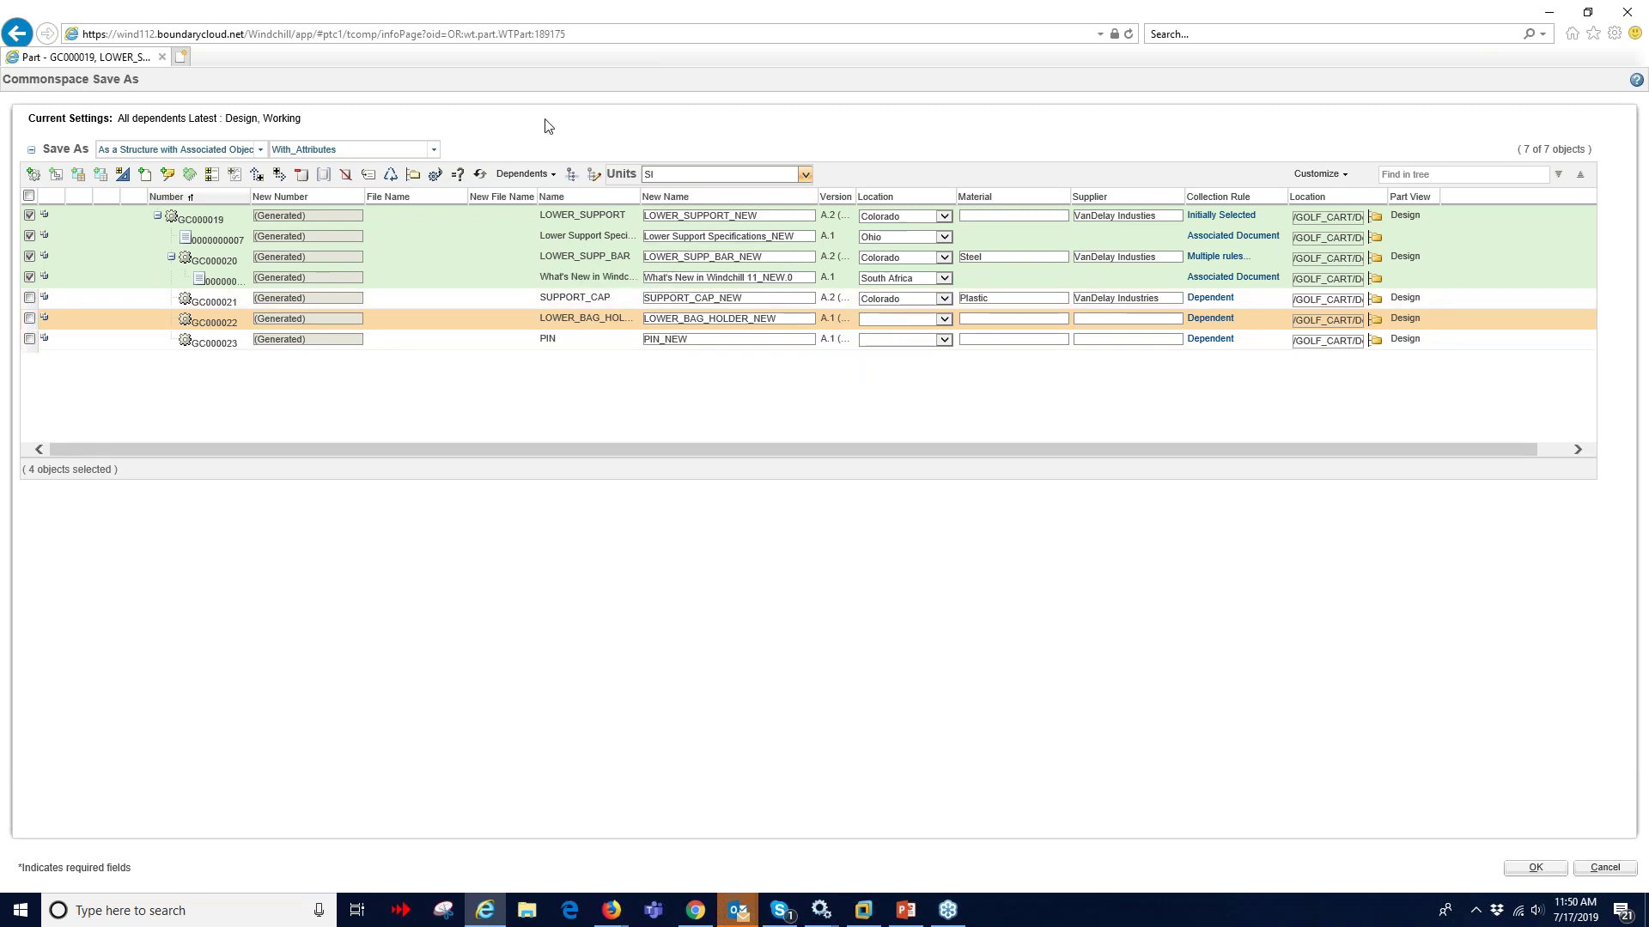
Open the customizable list of Save As table views, accepting that the selected objects are deselected.
{"action": "left_click", "coordinate": [436, 153]}
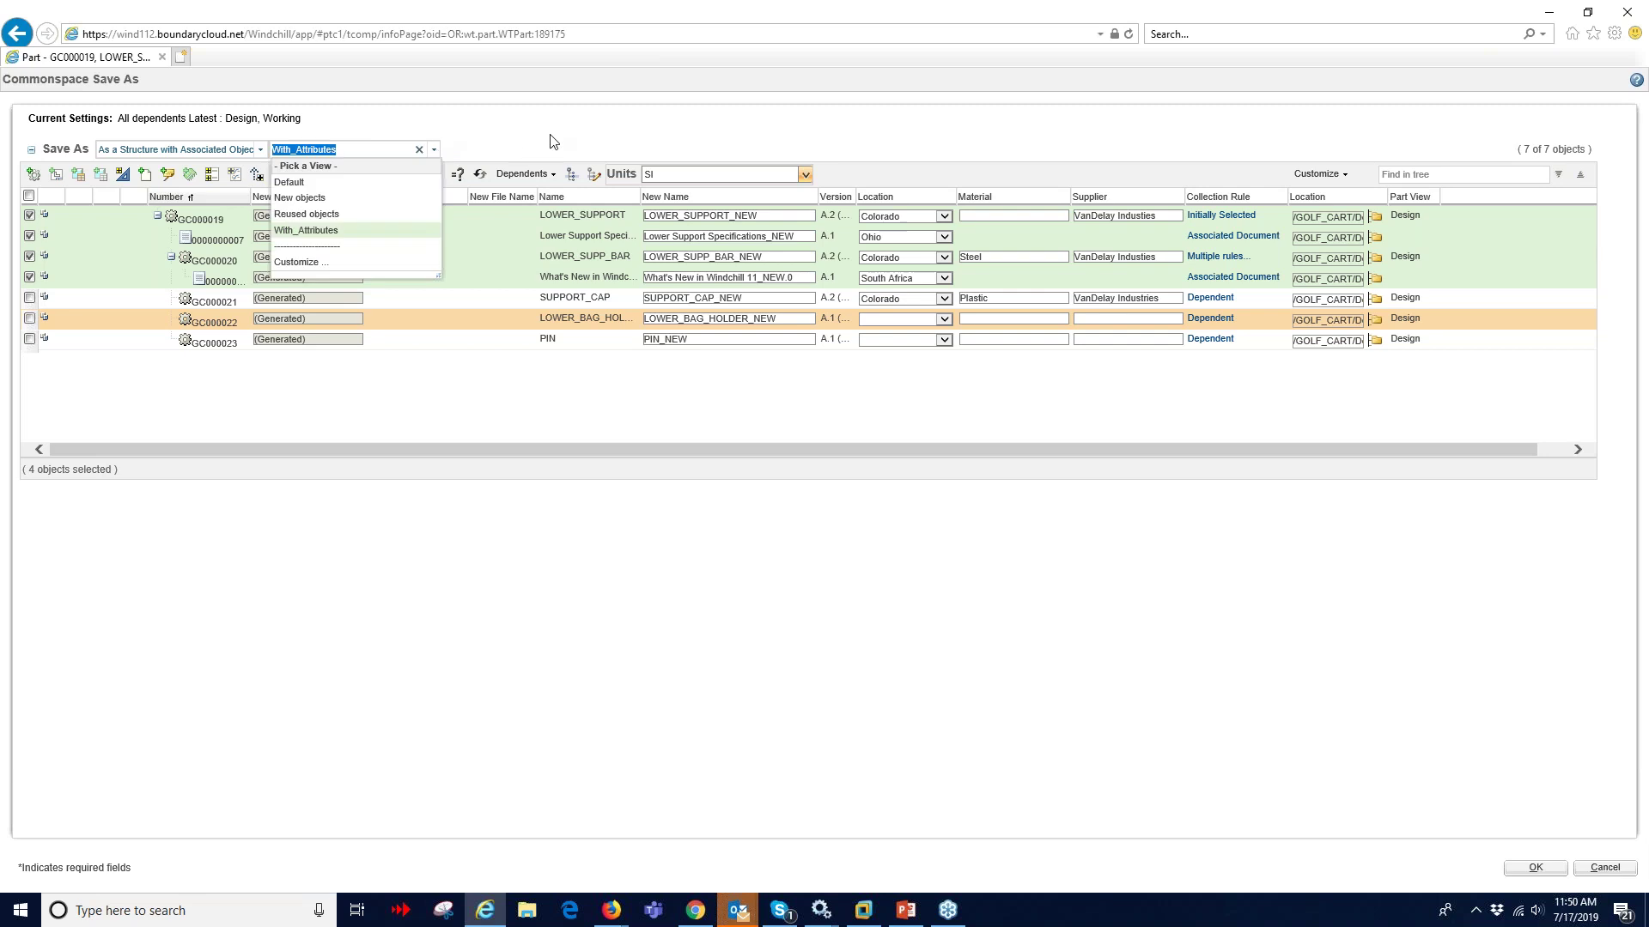
{"action": "left_click", "coordinate": [304, 270]}
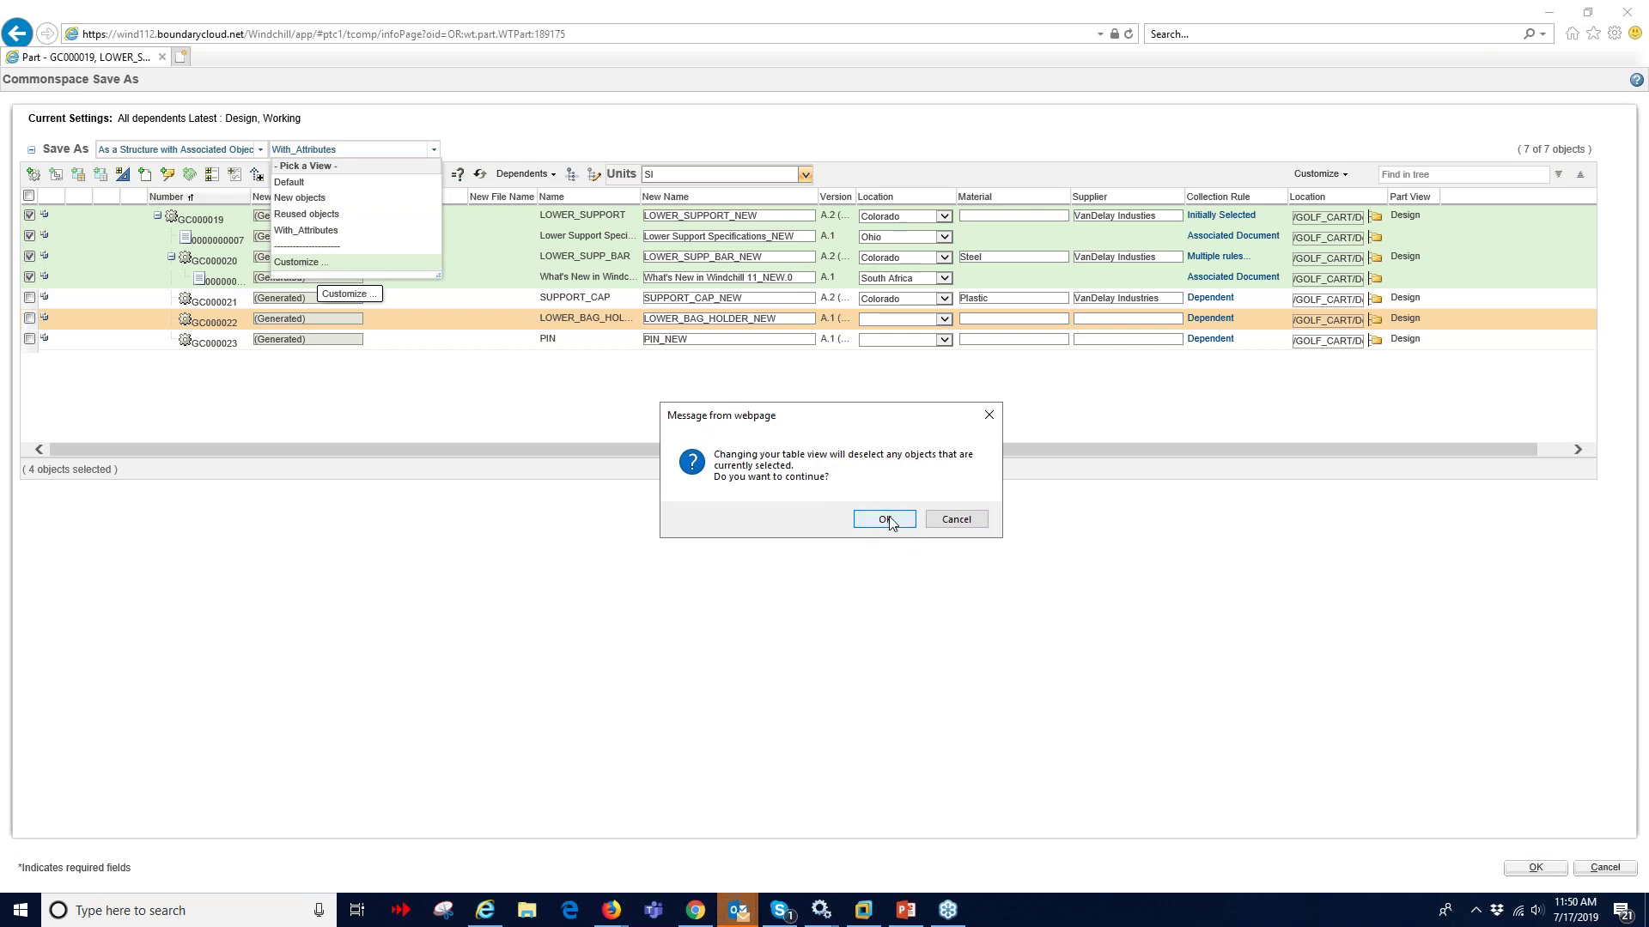
{"action": "left_click", "coordinate": [887, 520]}
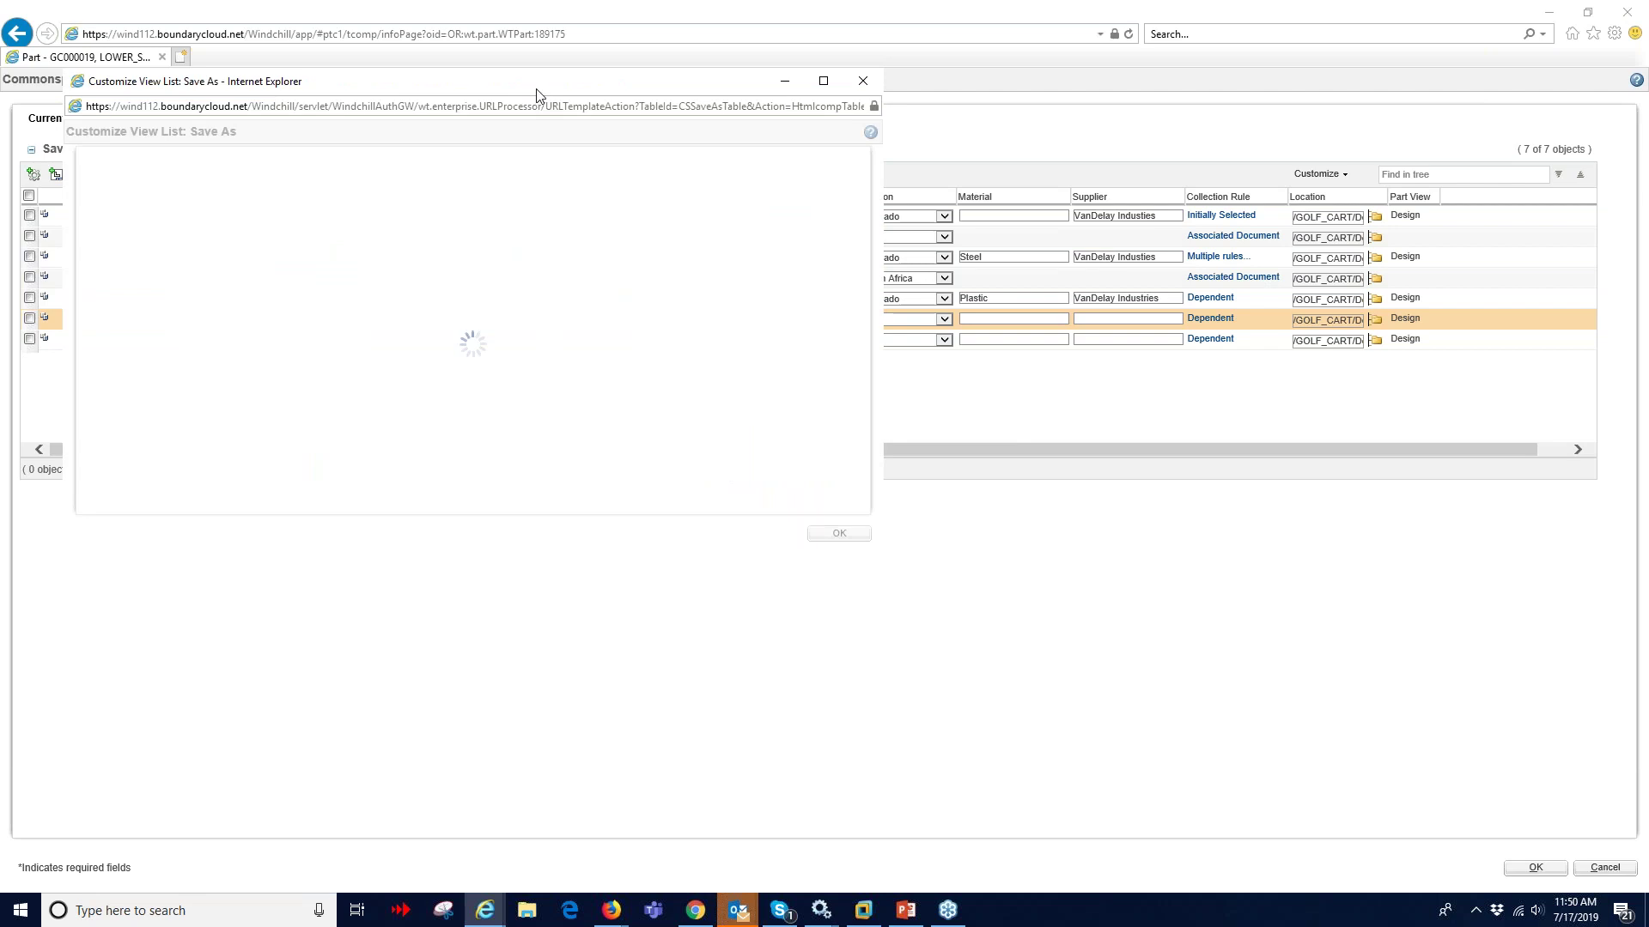
{"action": "left_click_drag", "start_coordinate": [515, 92], "coordinate": [698, 111]}
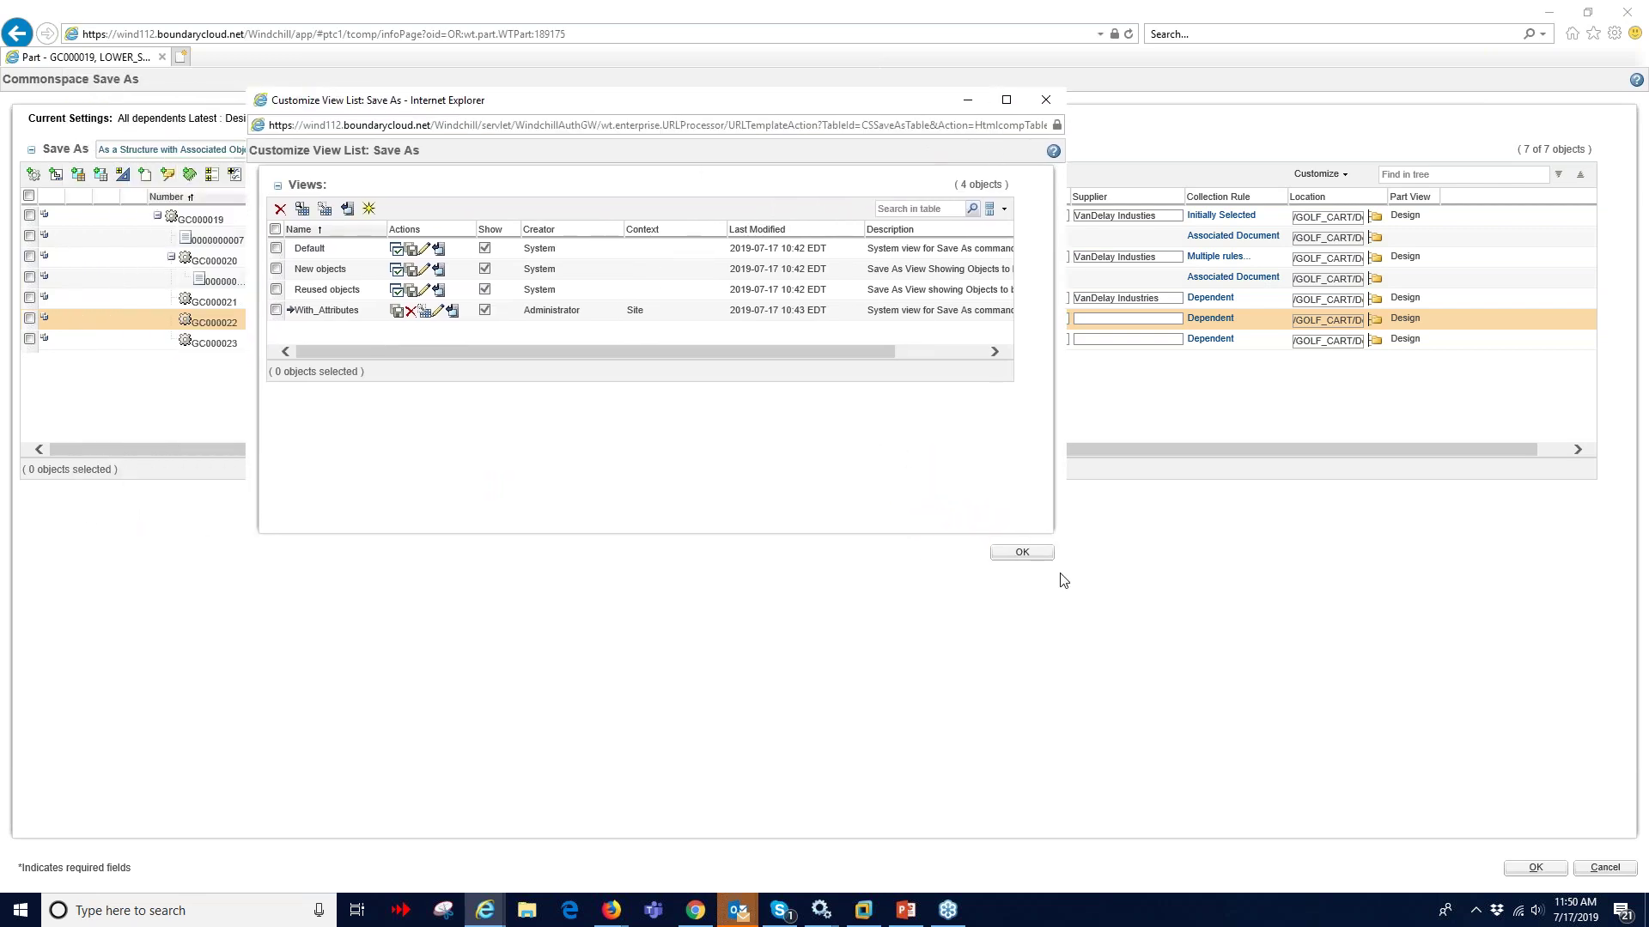
Edit the With_Attributes view to try sharing it with members of the GOLF_CART context, and discard the edit.
{"action": "left_click", "coordinate": [440, 312]}
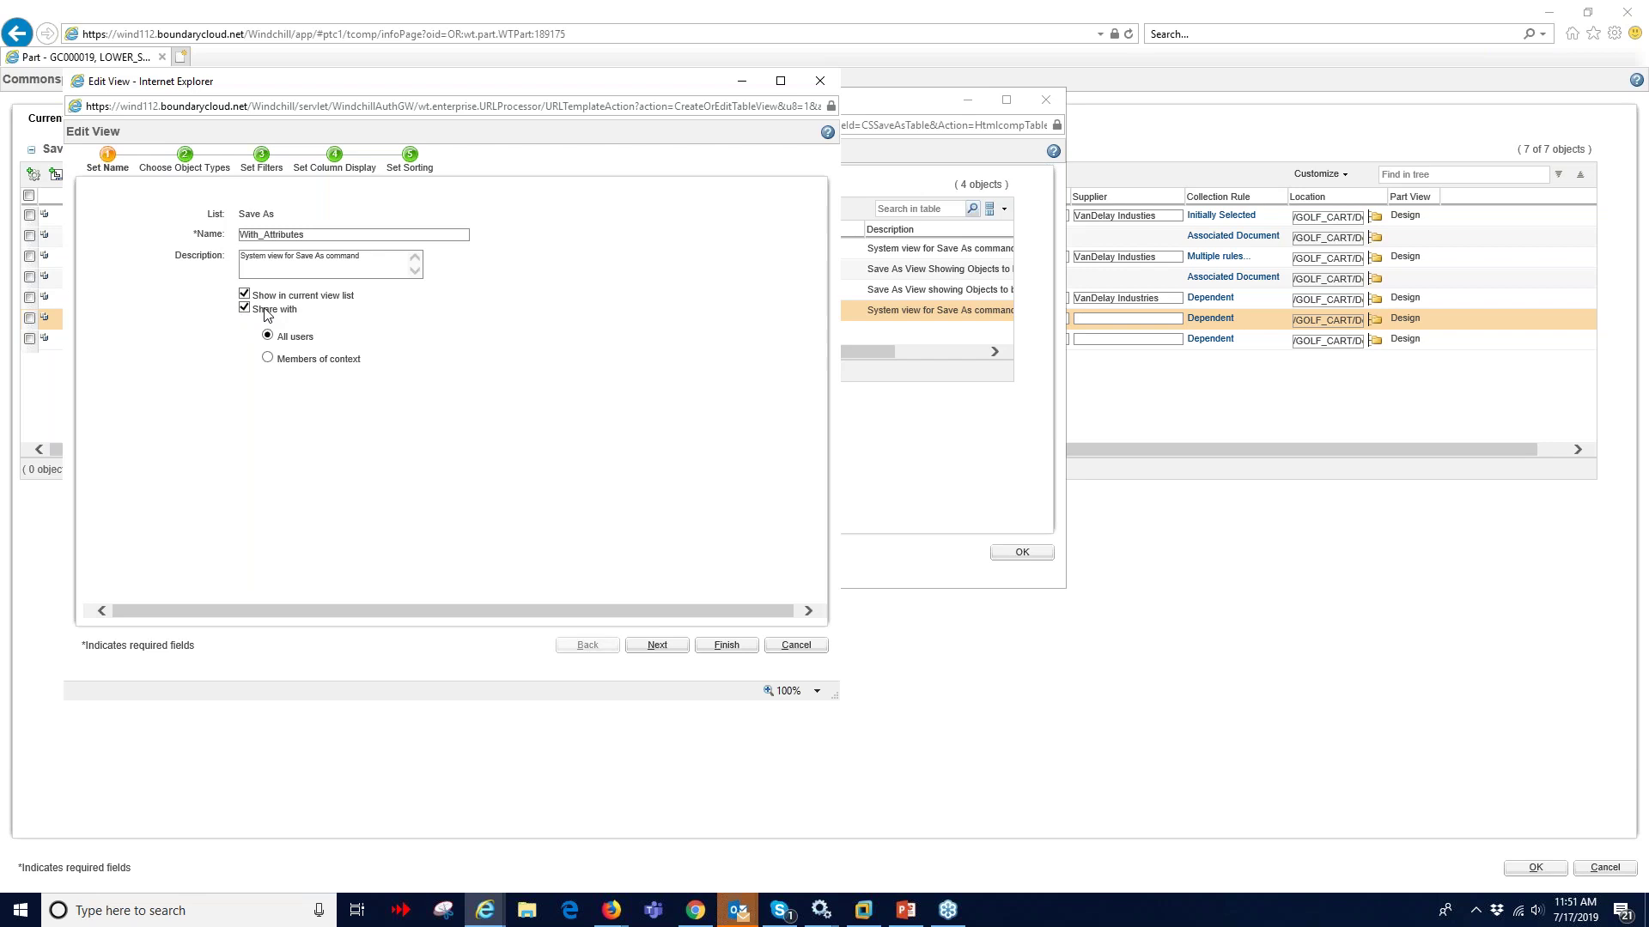
{"action": "triple_click", "coordinate": [313, 368]}
{"action": "left_click", "coordinate": [268, 357]}
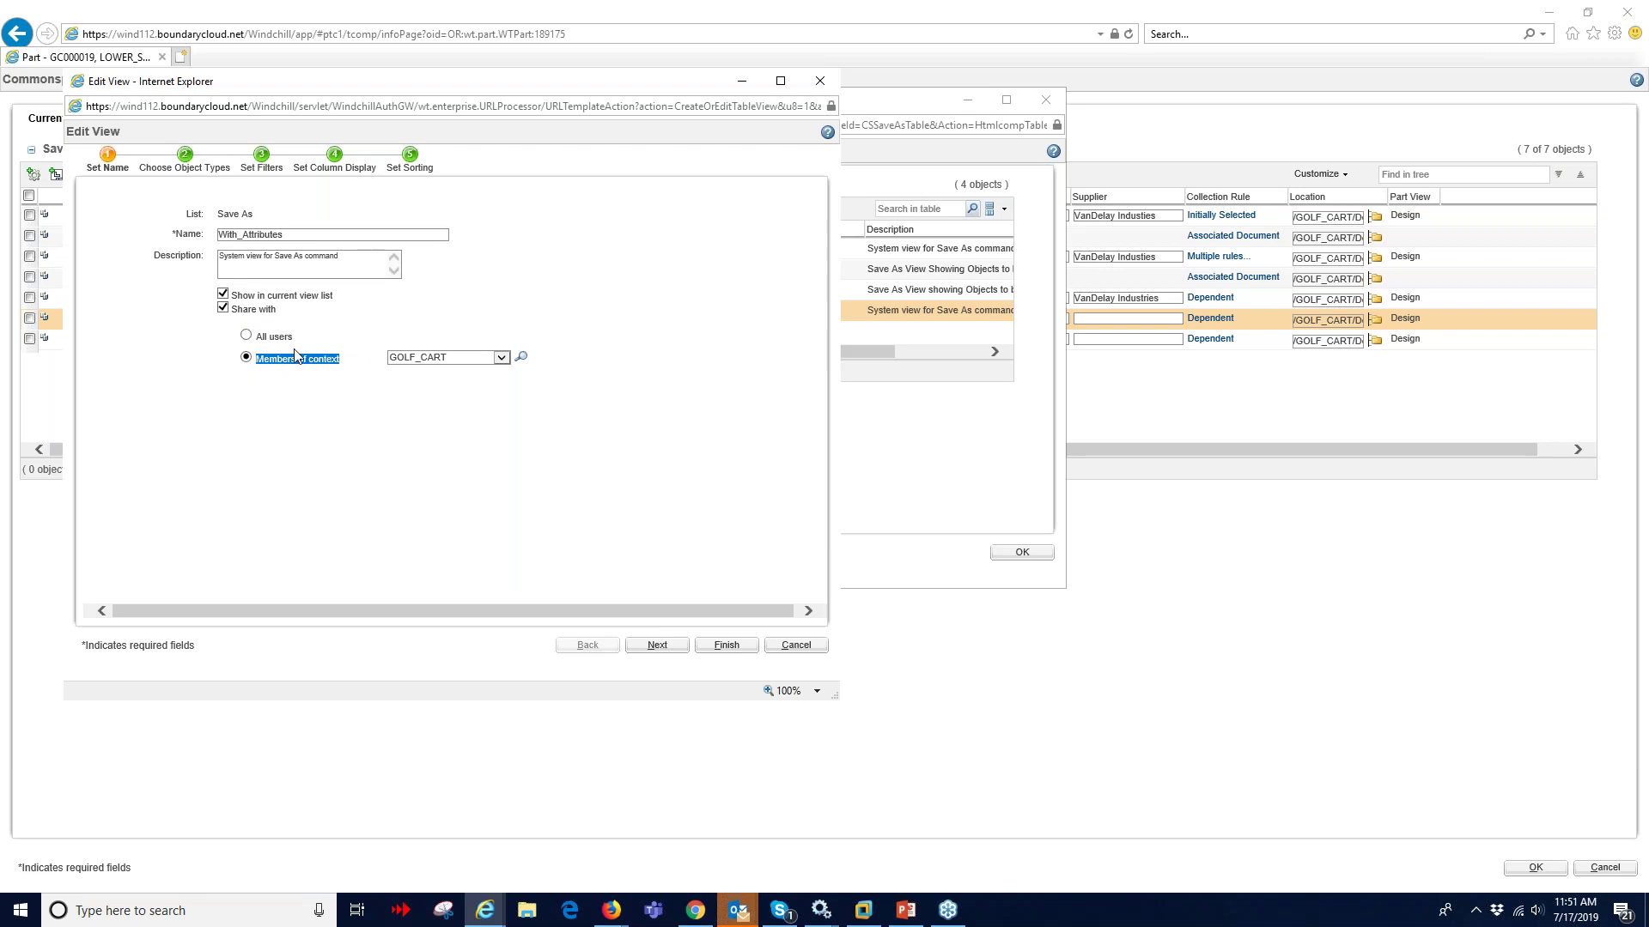
{"action": "left_click", "coordinate": [500, 358]}
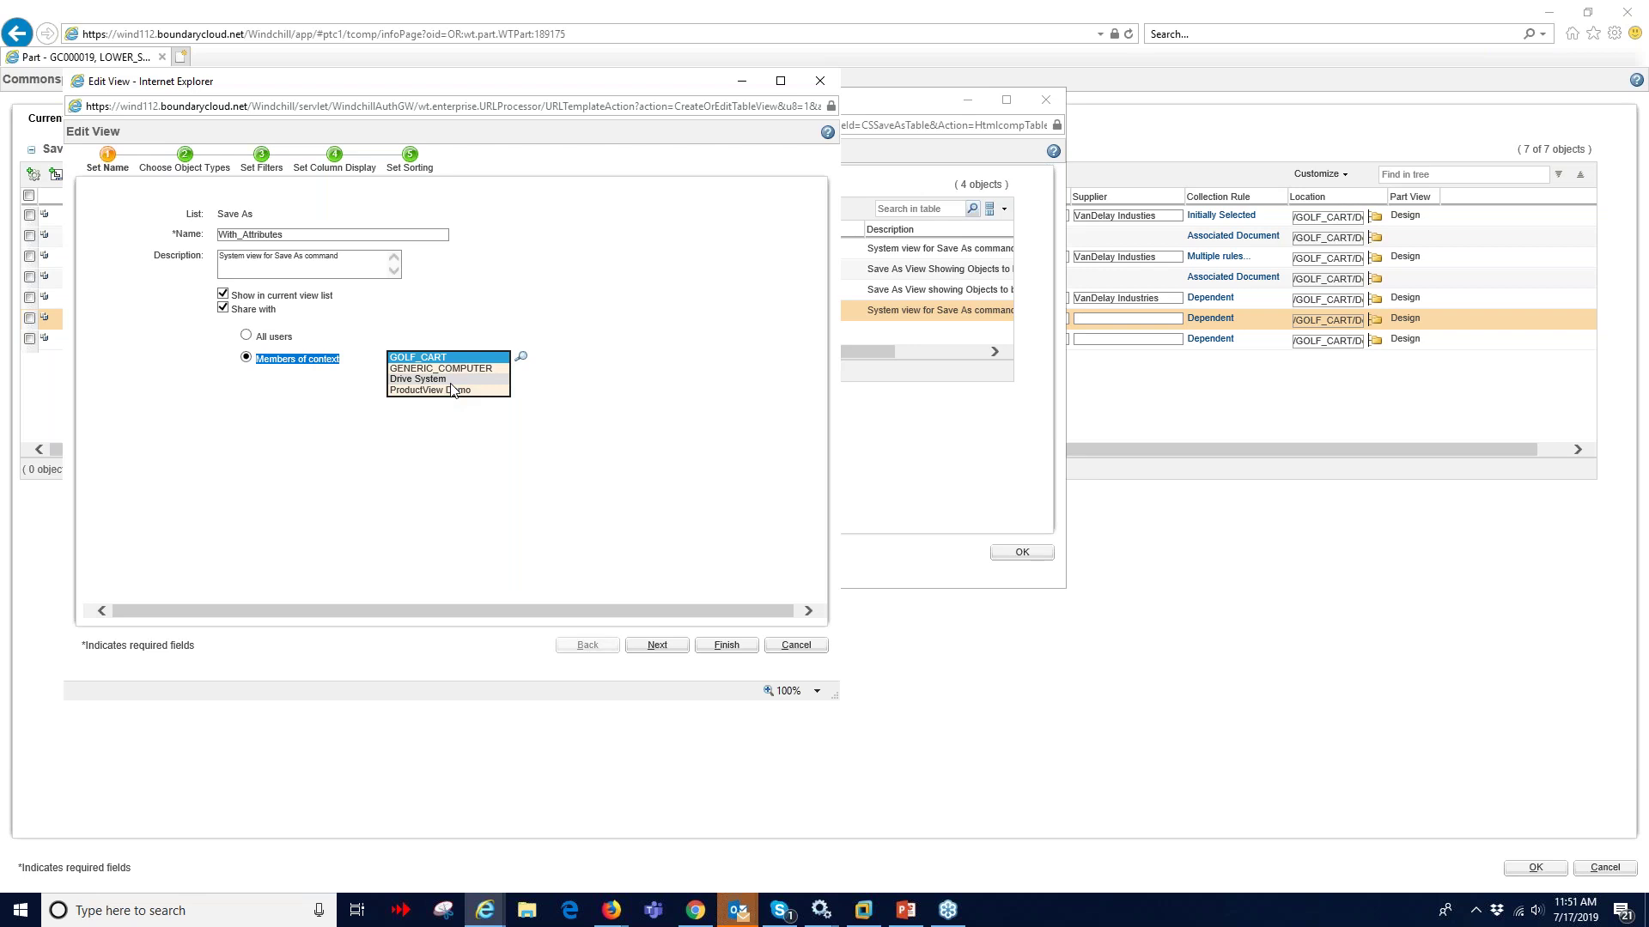
{"action": "left_click", "coordinate": [453, 461]}
{"action": "left_click", "coordinate": [730, 645]}
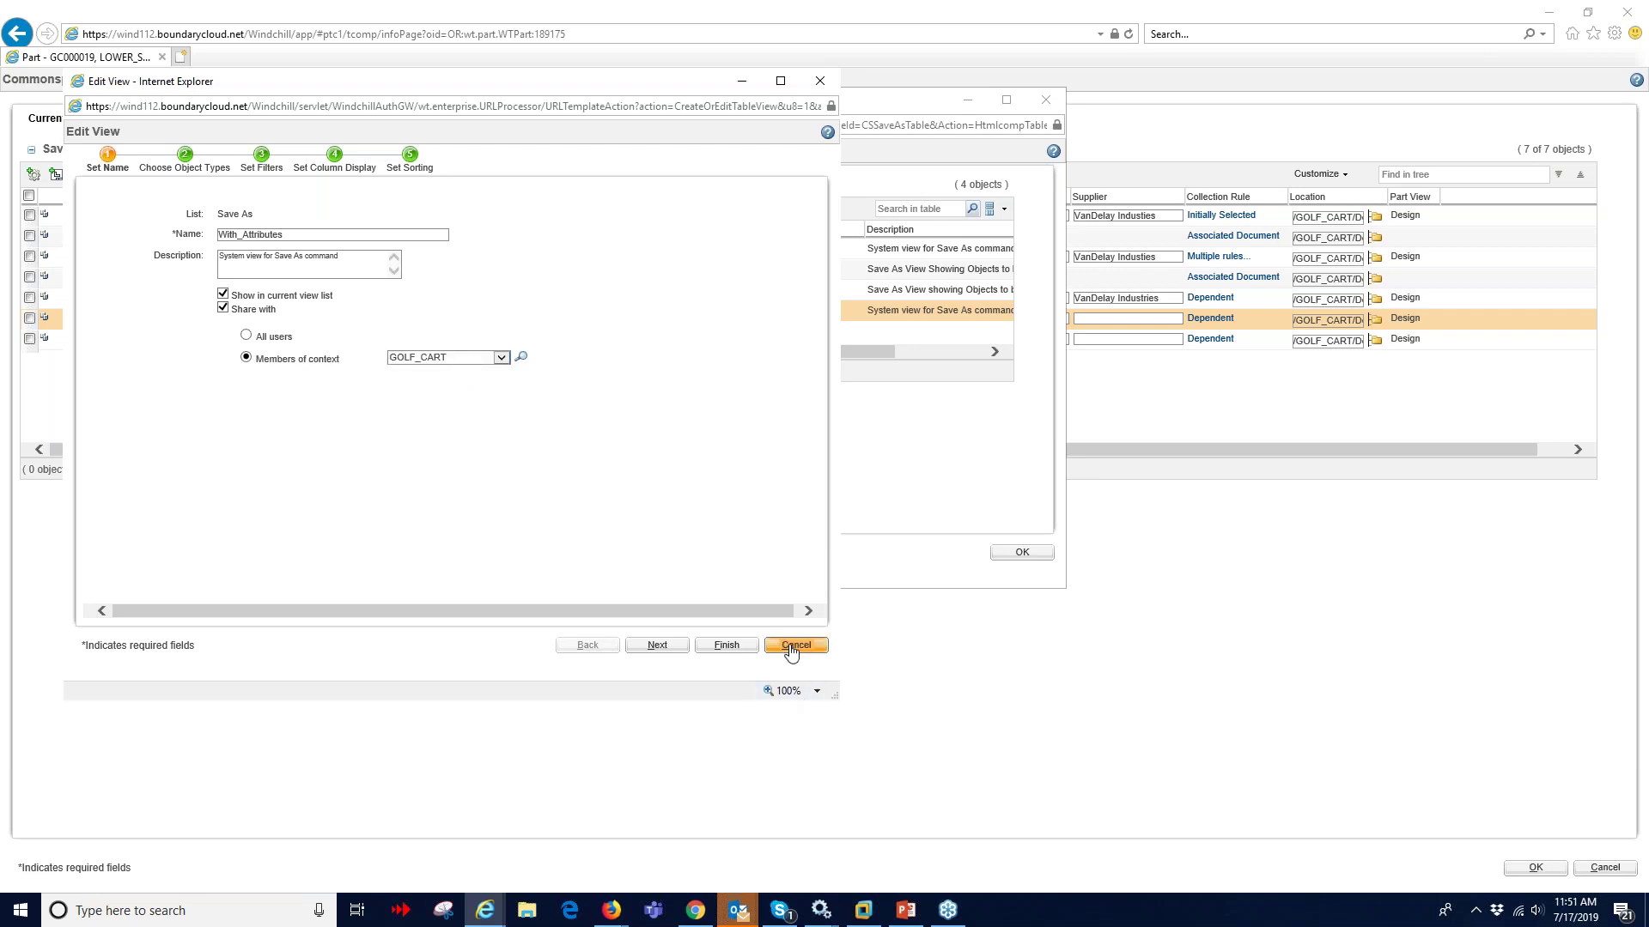
Close the view list while retaining uncommitted edits in the original window, and cancel the Save As of LOWER_SUPPORT.
{"action": "left_click", "coordinate": [1021, 552]}
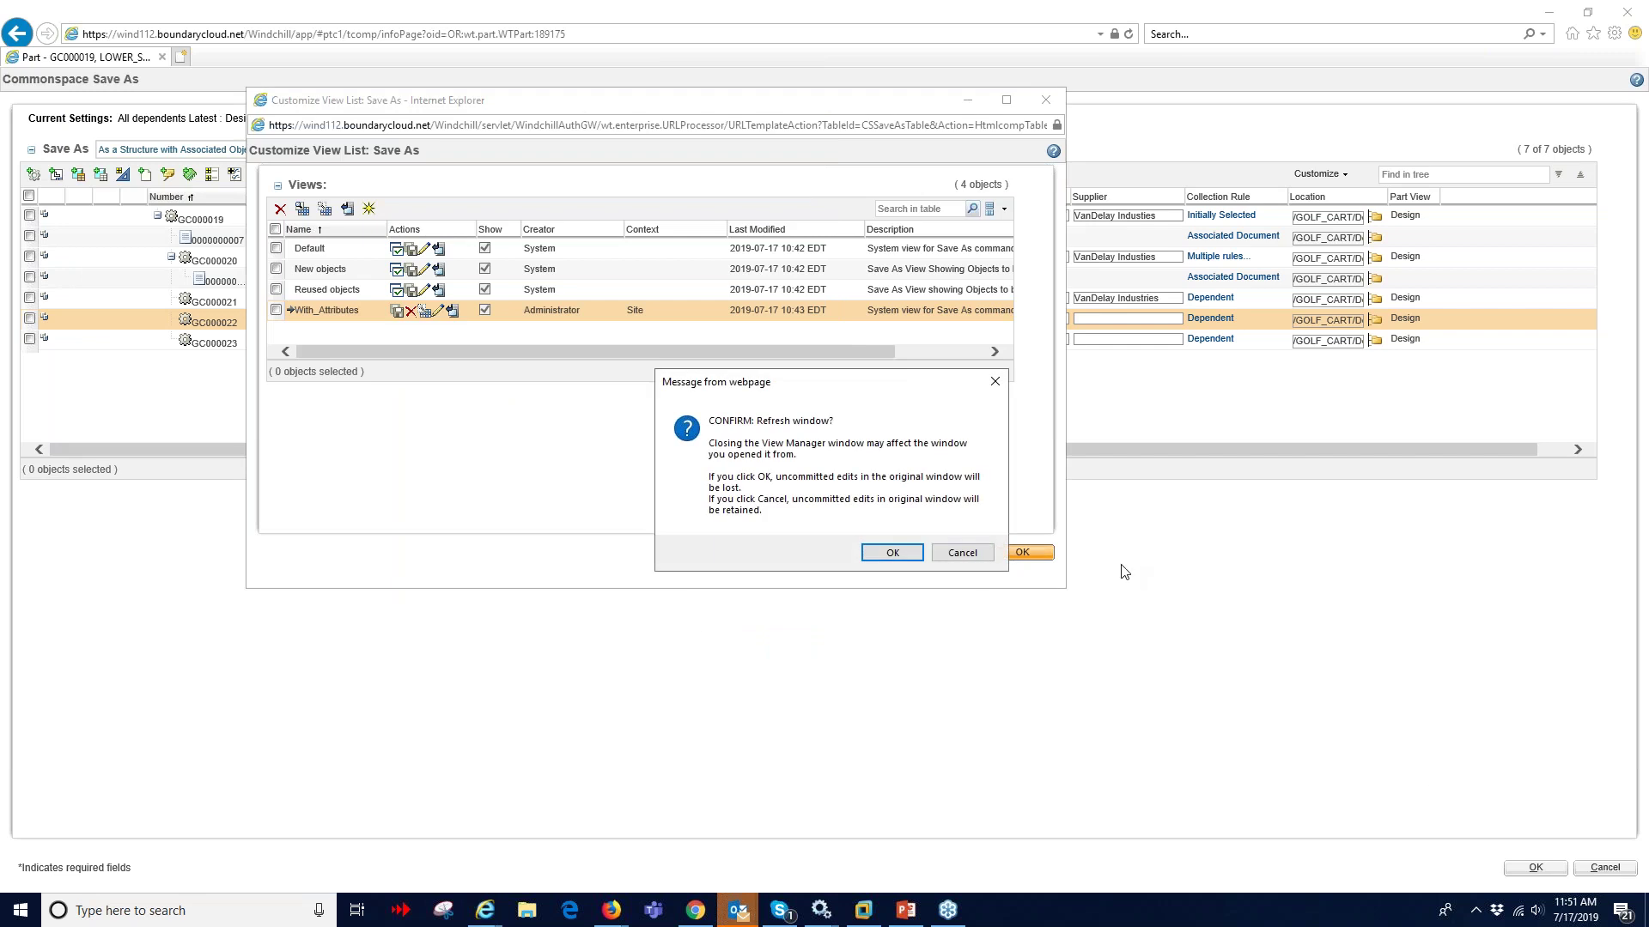
{"action": "left_click", "coordinate": [955, 554]}
{"action": "left_click", "coordinate": [1610, 868]}
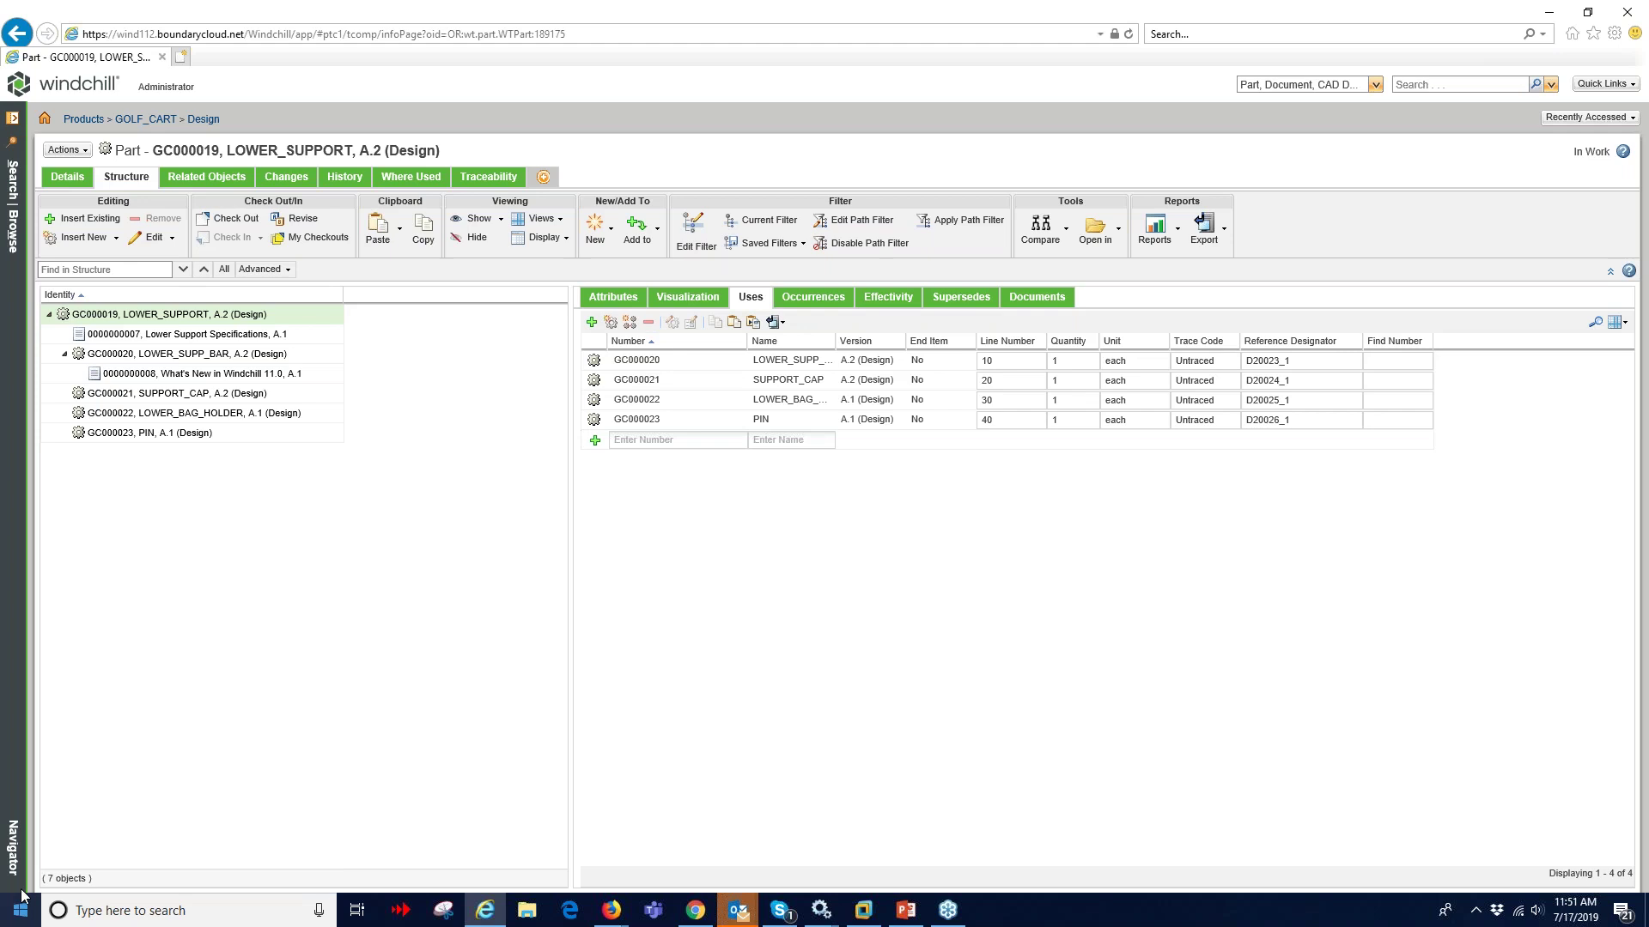
Switch to the PowerPoint presentation and start the slide show from the current slide, Edit Attributes During "Save As".
{"action": "left_click", "coordinate": [906, 910]}
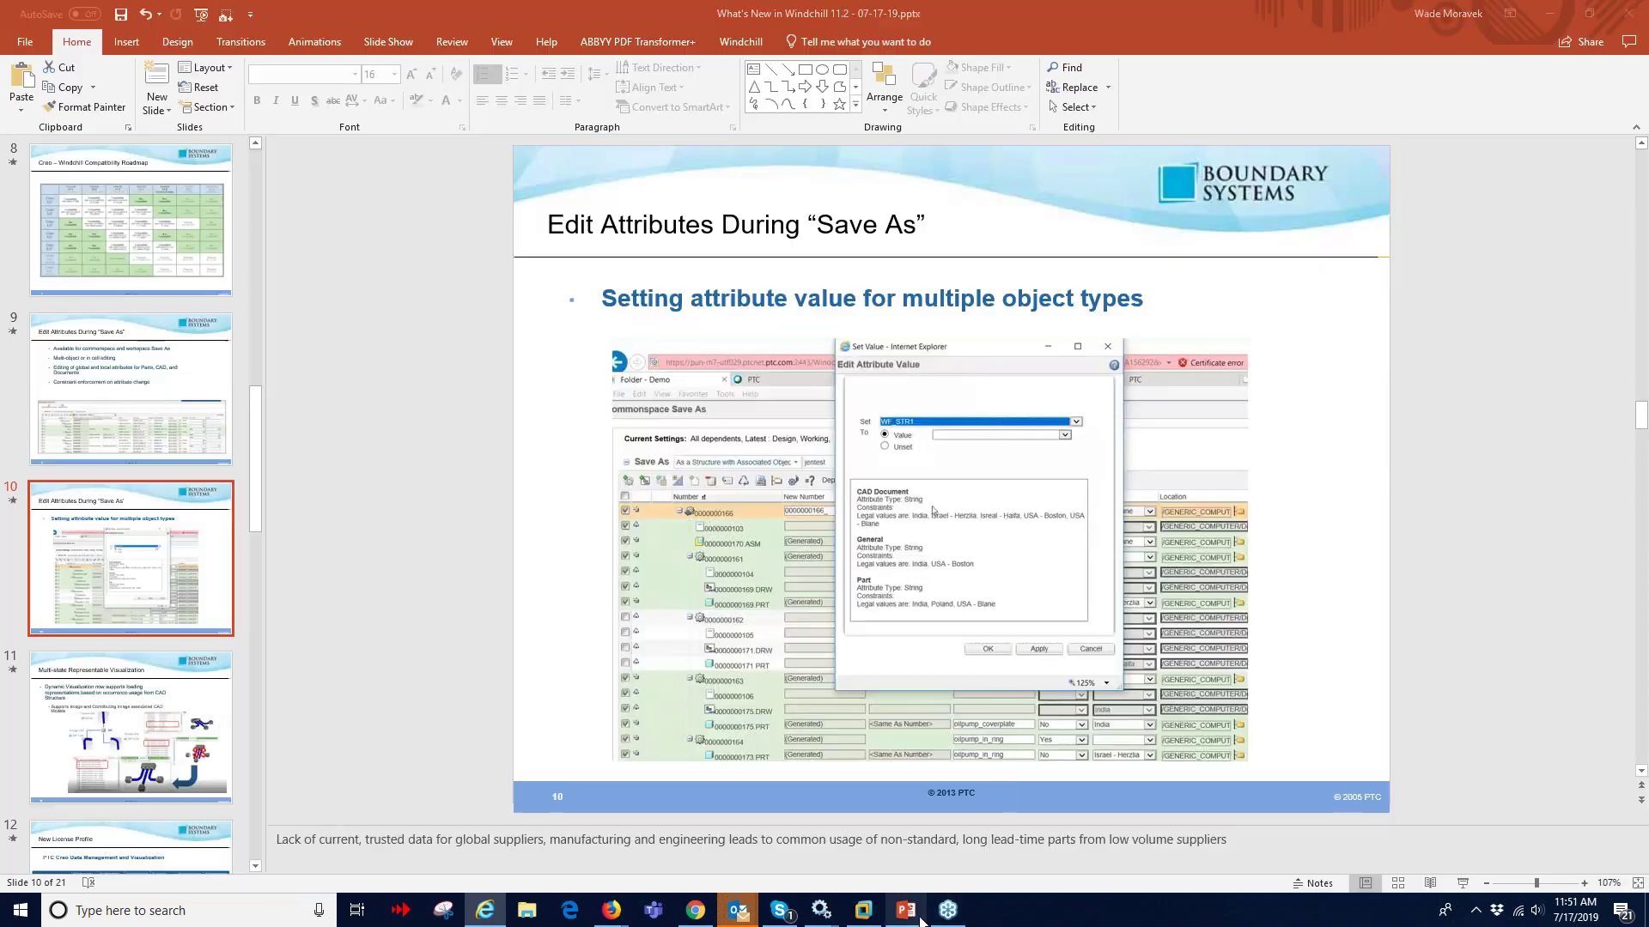
{"action": "key", "text": "shift+F5"}
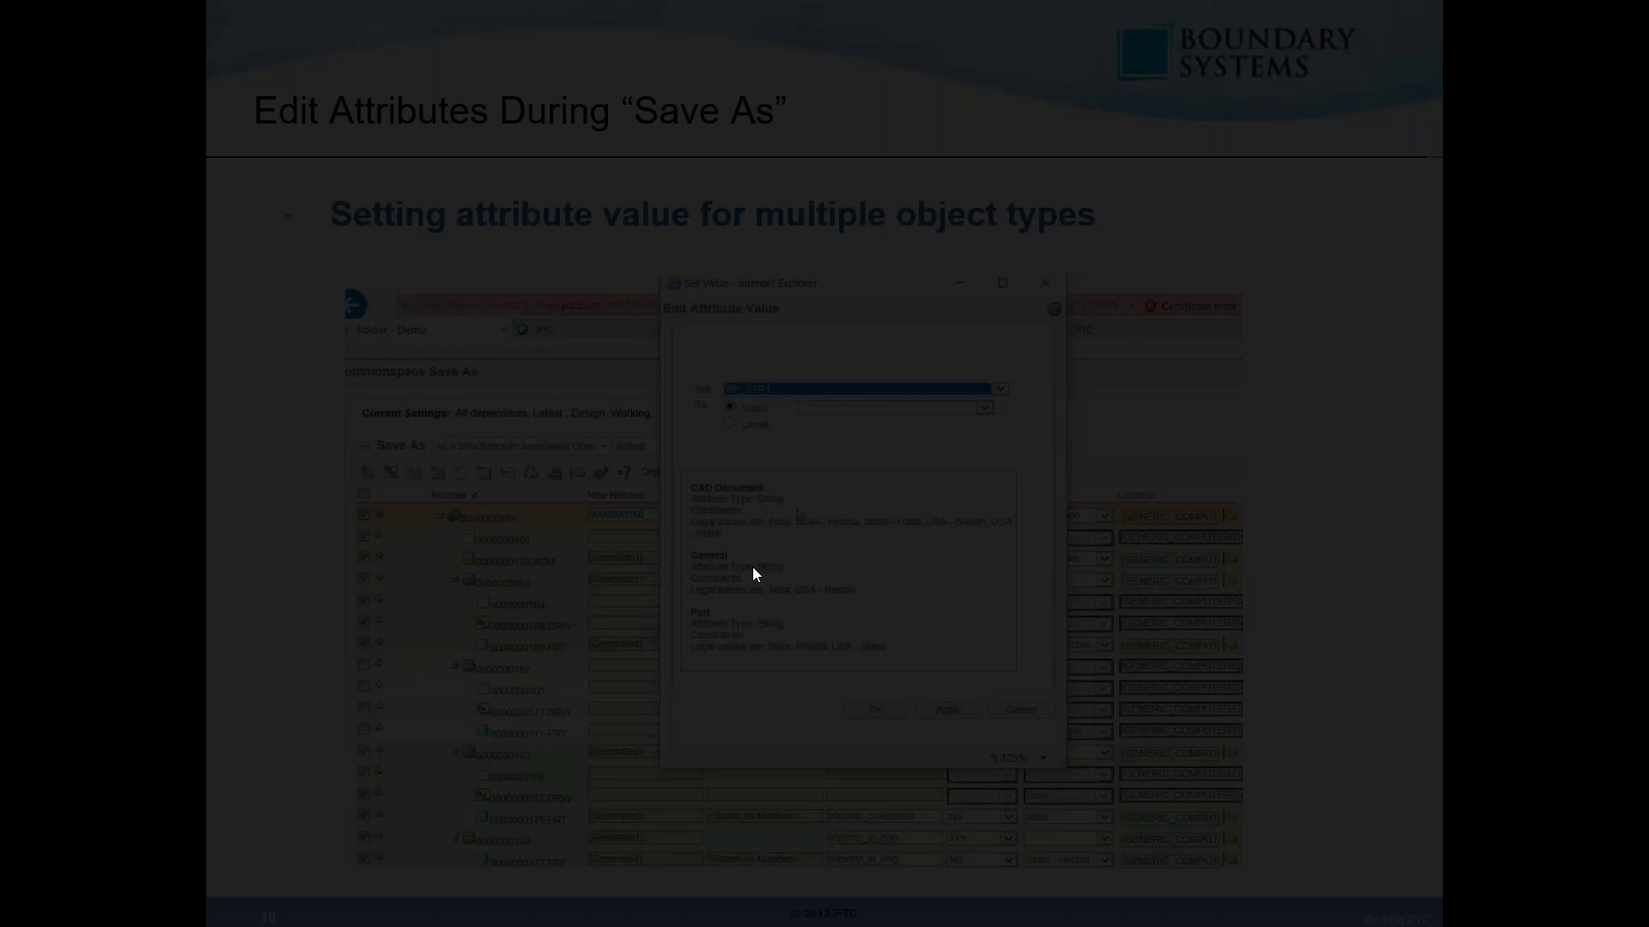